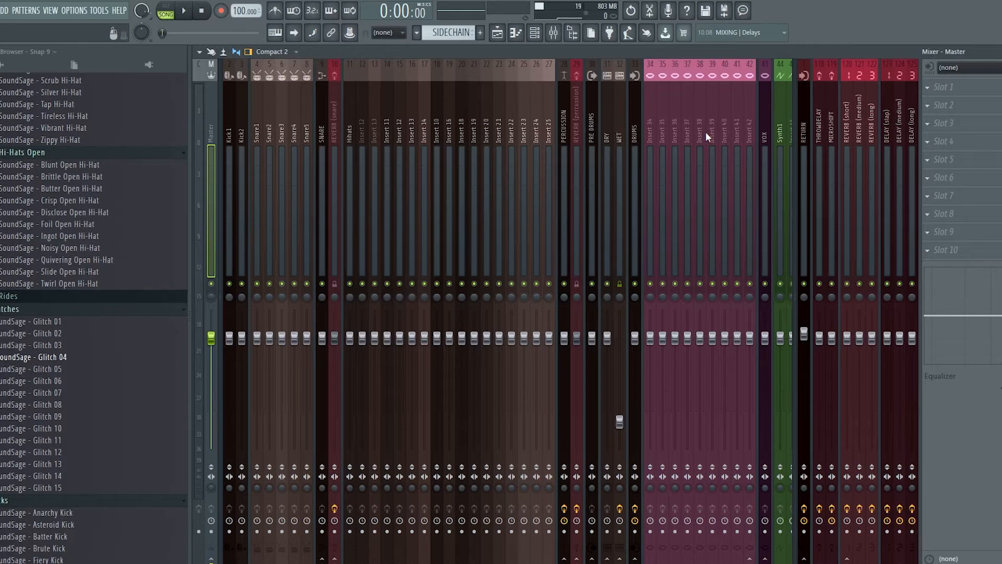
Look over the template's colour-coded mixer tracks, the grouped playlist tracks and the channel rack.
scroll(685, 124, "down", 10)
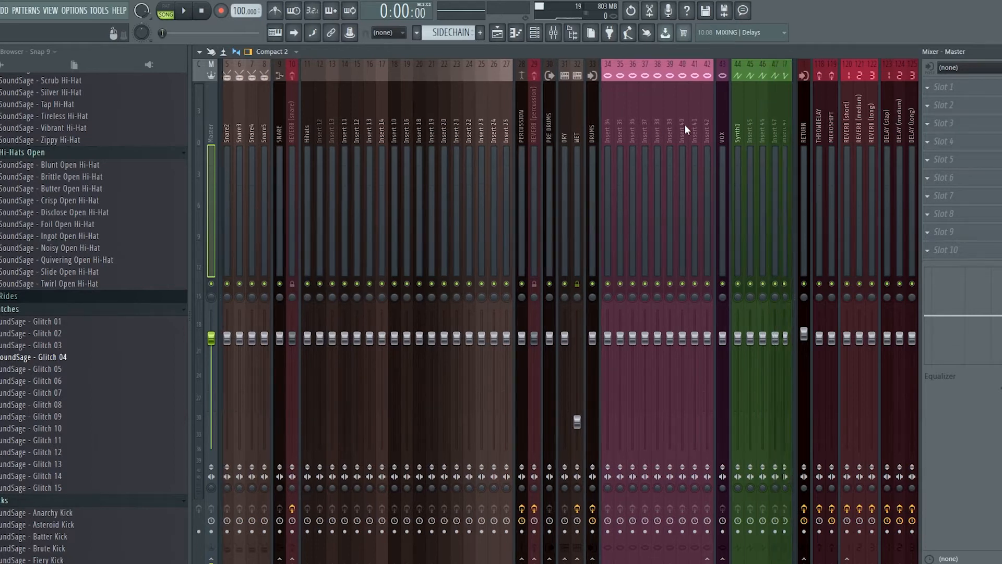
scroll(684, 124, "down", 10)
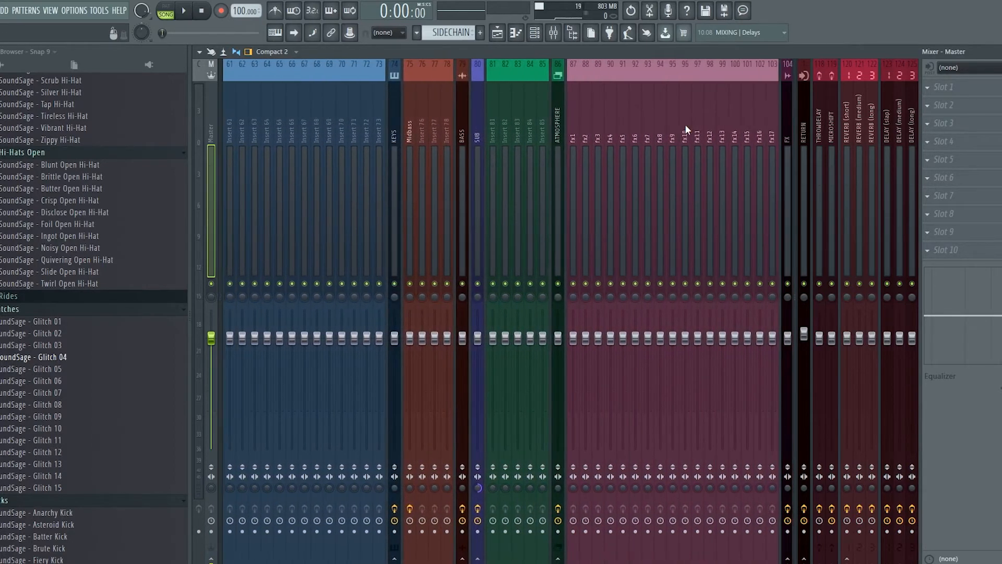
scroll(687, 130, "up", 5)
scroll(687, 129, "up", 9)
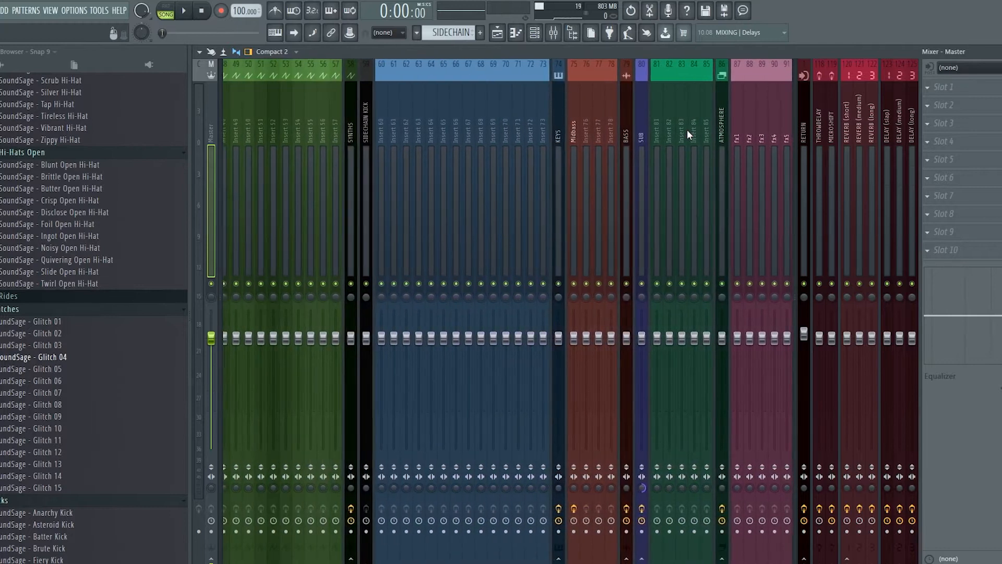
scroll(687, 129, "up", 5)
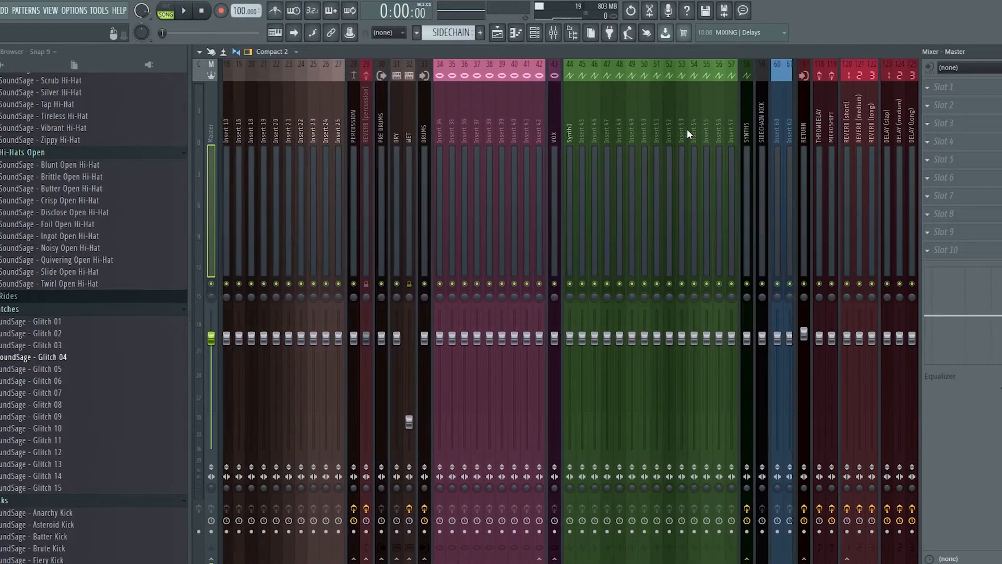
key("F5")
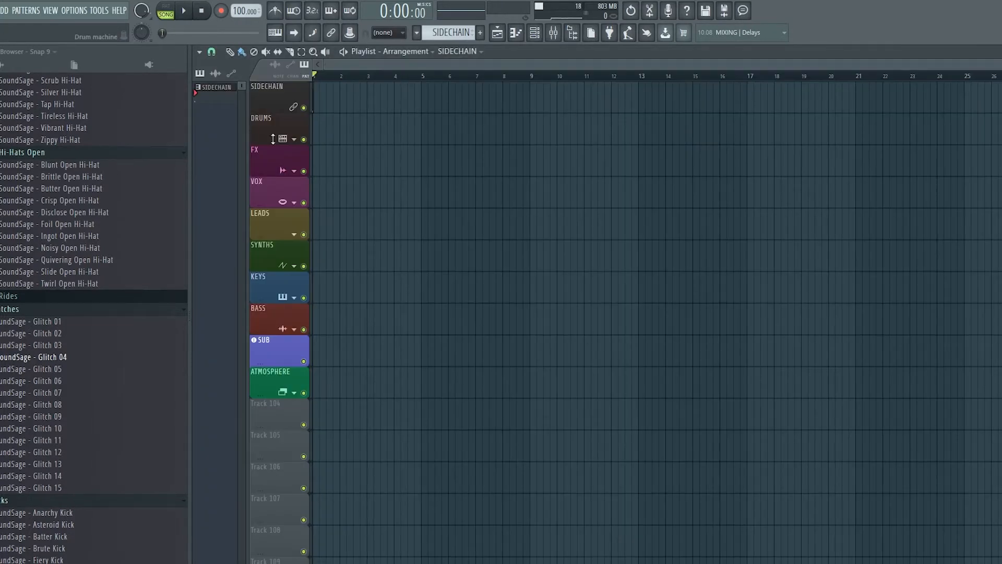
key("F6")
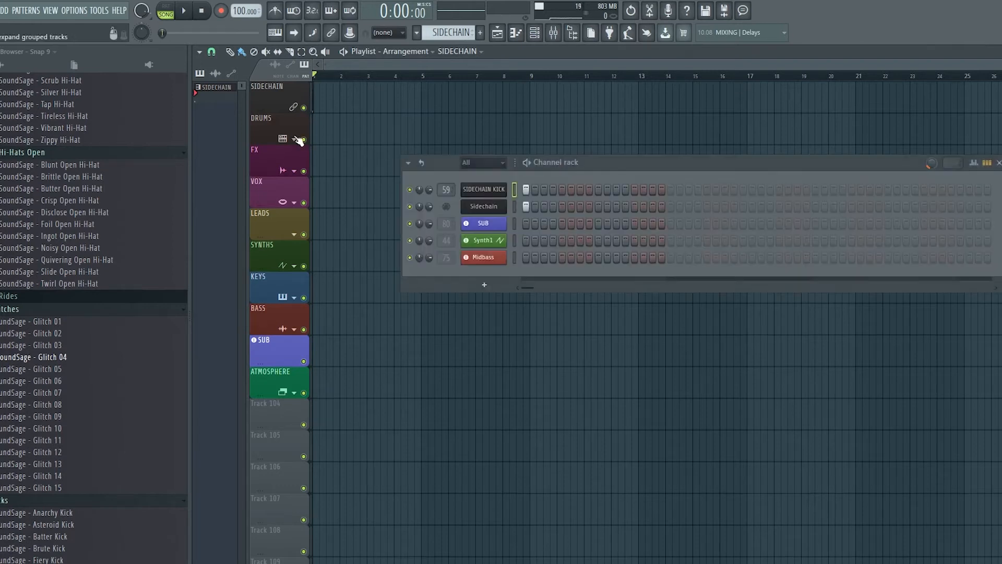
key("F6")
key("F6")
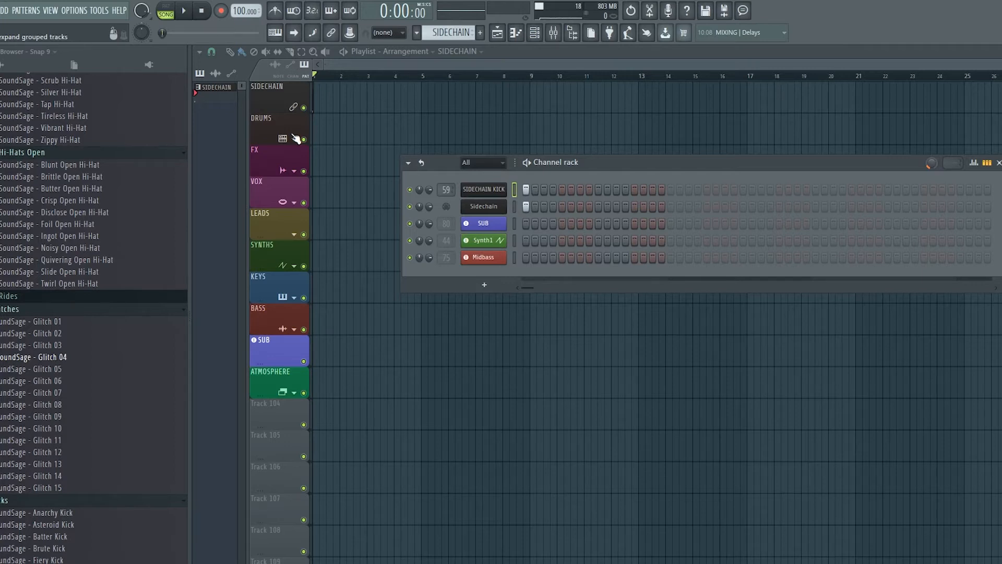
Go through the mixer's group bus tracks one by one, from DRUMS, VOX and SYNTHS to BASS, ATMOSPHERE and FX.
key("F9")
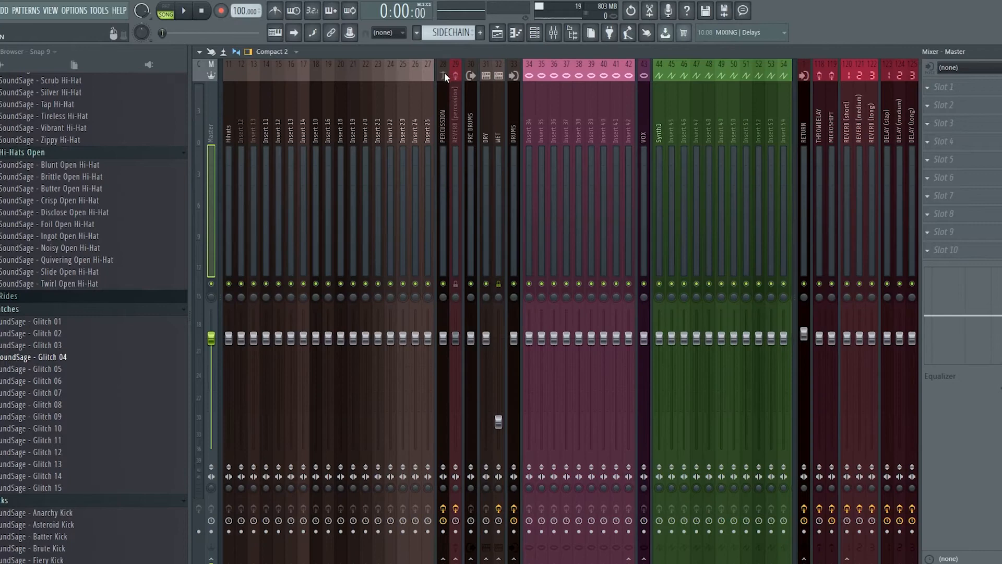
left_click(517, 123)
left_click(645, 128)
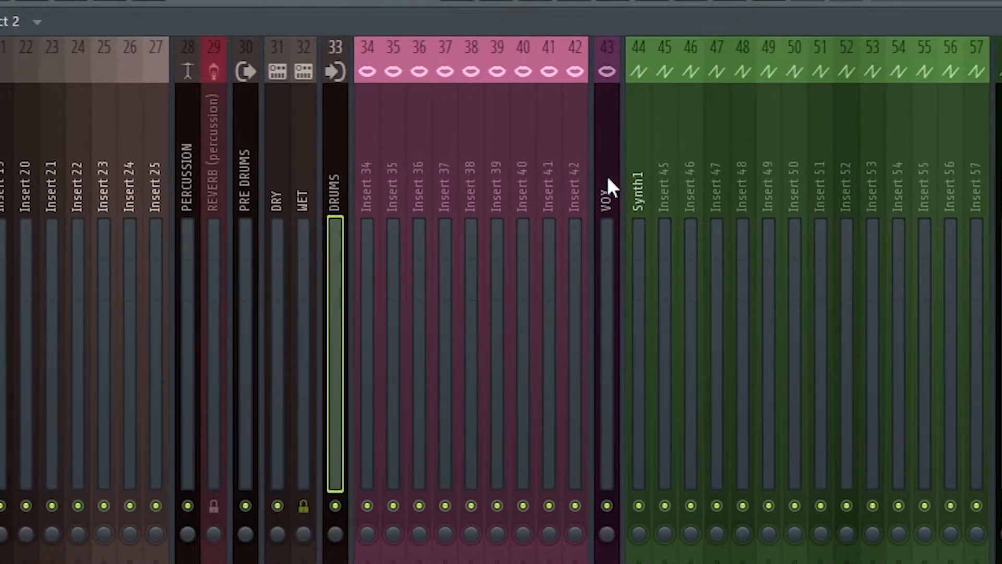
scroll(626, 184, "right", 3)
left_click(642, 194)
scroll(491, 193, "right", 5)
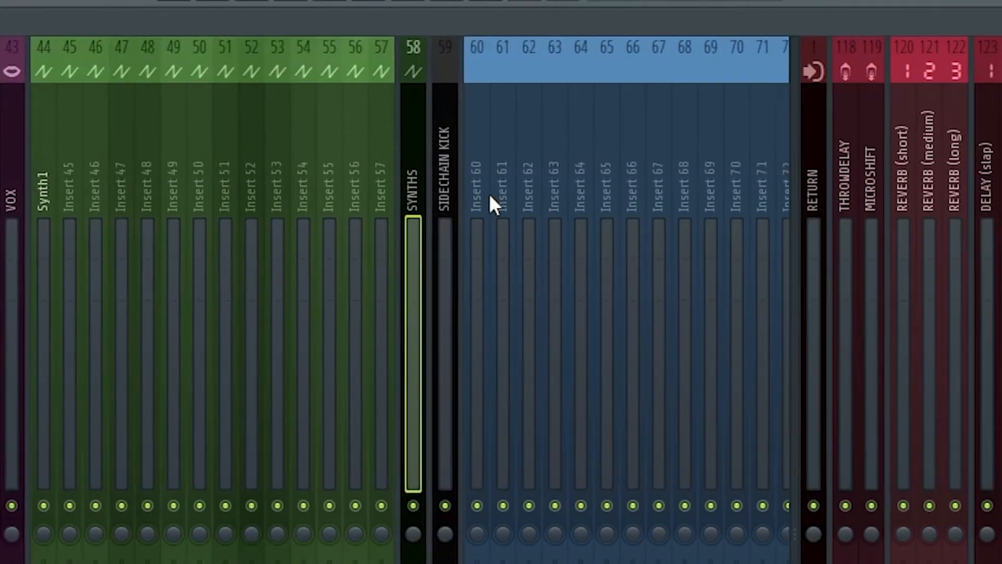
left_click(535, 186)
scroll(532, 186, "right", 5)
left_click(517, 190)
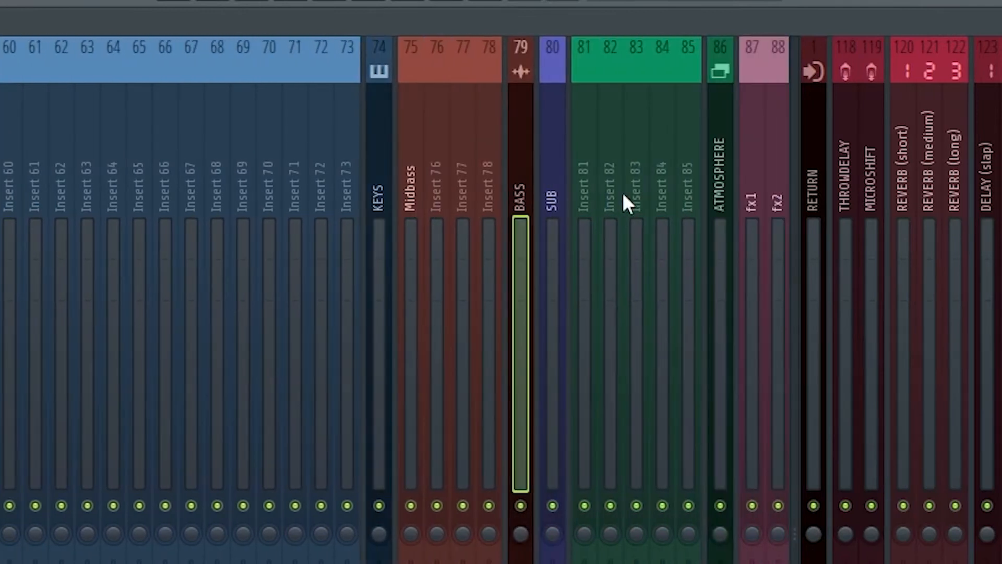
left_click(711, 197)
scroll(718, 199, "right", 15)
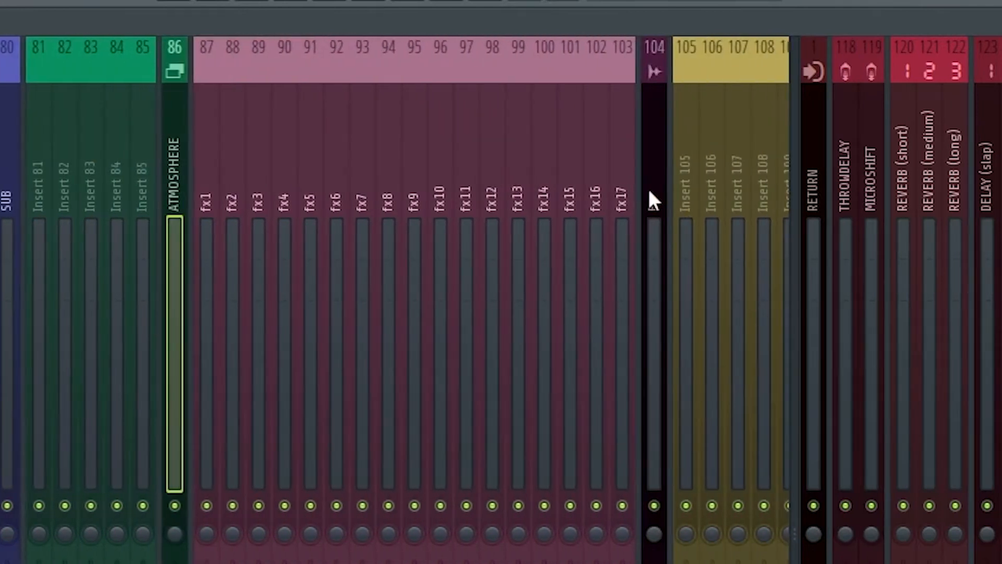
left_click(656, 191)
scroll(656, 198, "right", 6)
left_click(598, 210)
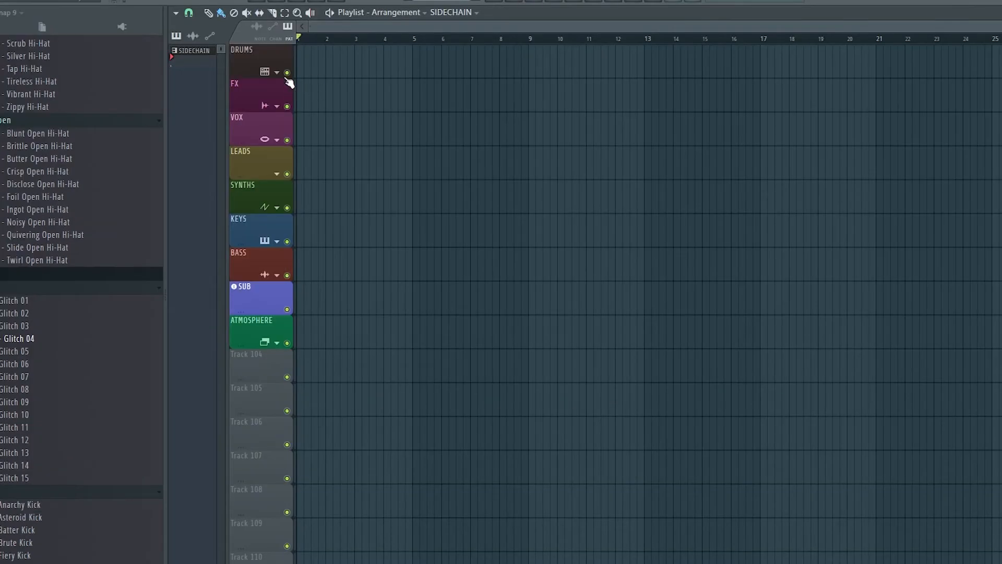
Expand the DRUMS group in the playlist and look through its kick, snare, hi-hat and insert tracks.
left_click(277, 73)
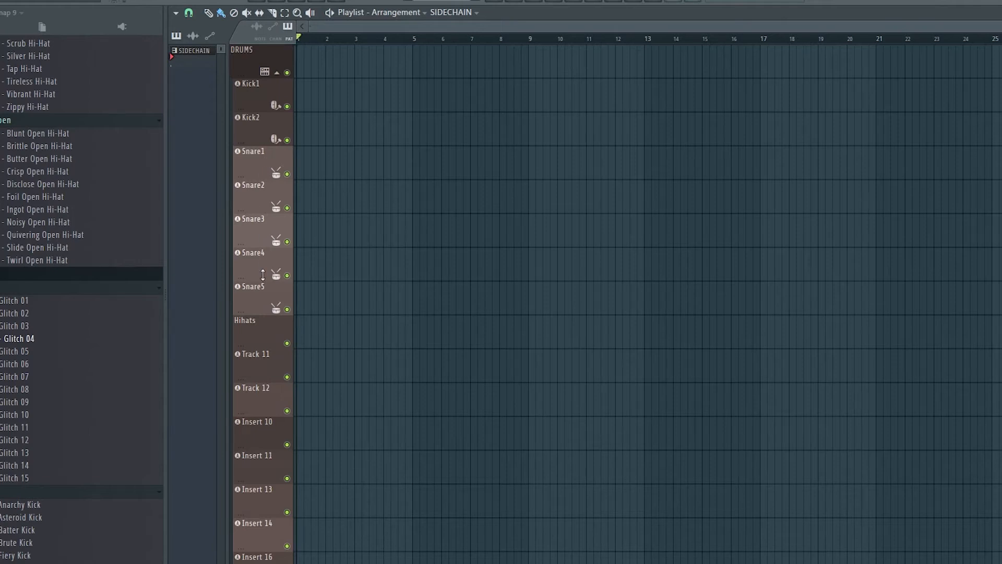
scroll(303, 279, "down", 9)
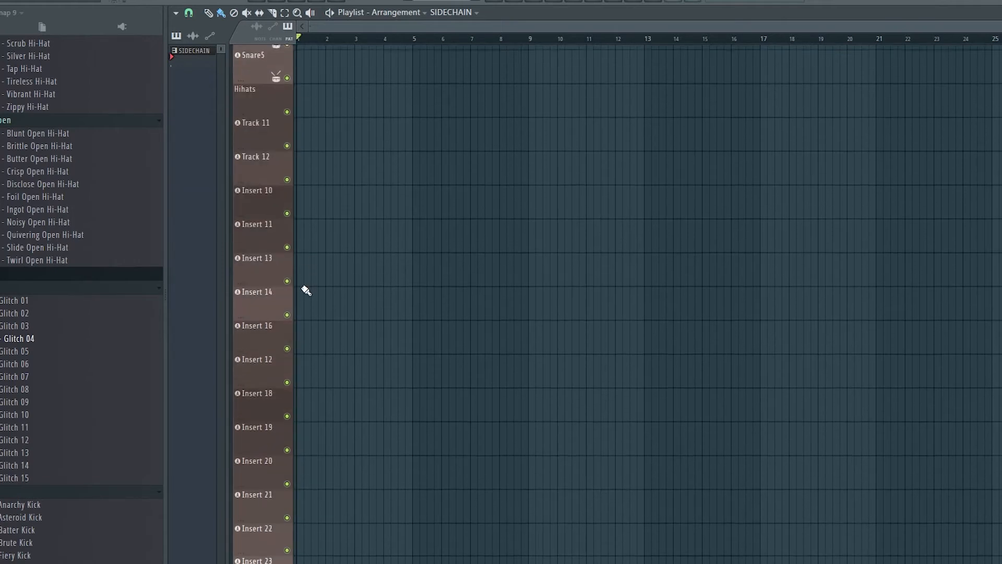
scroll(306, 290, "down", 8)
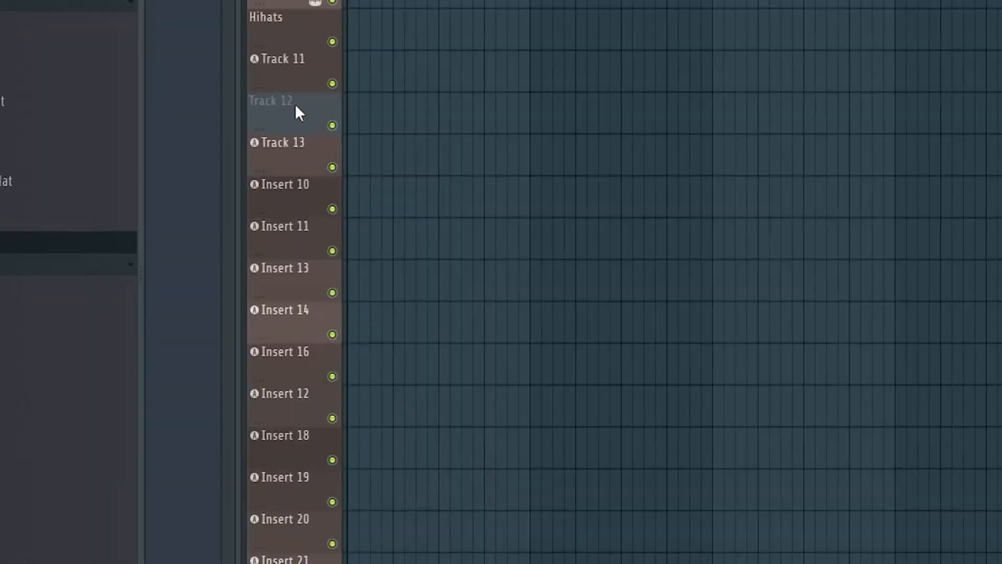
Set playlist Track 12 to audio track mode, routed to mixer track Insert 45.
right_click(295, 103)
right_click(286, 106)
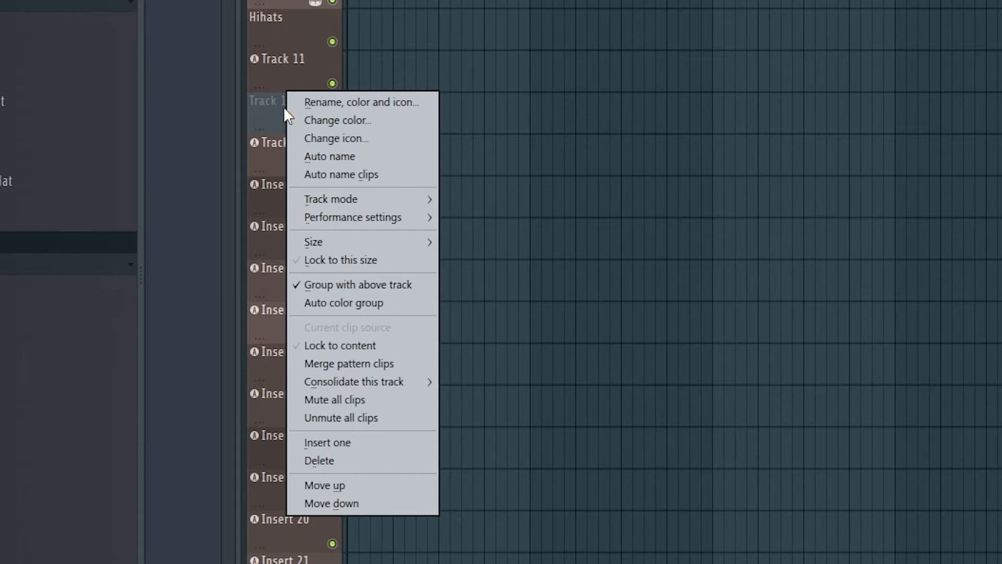
mouse_move(346, 201)
mouse_move(465, 222)
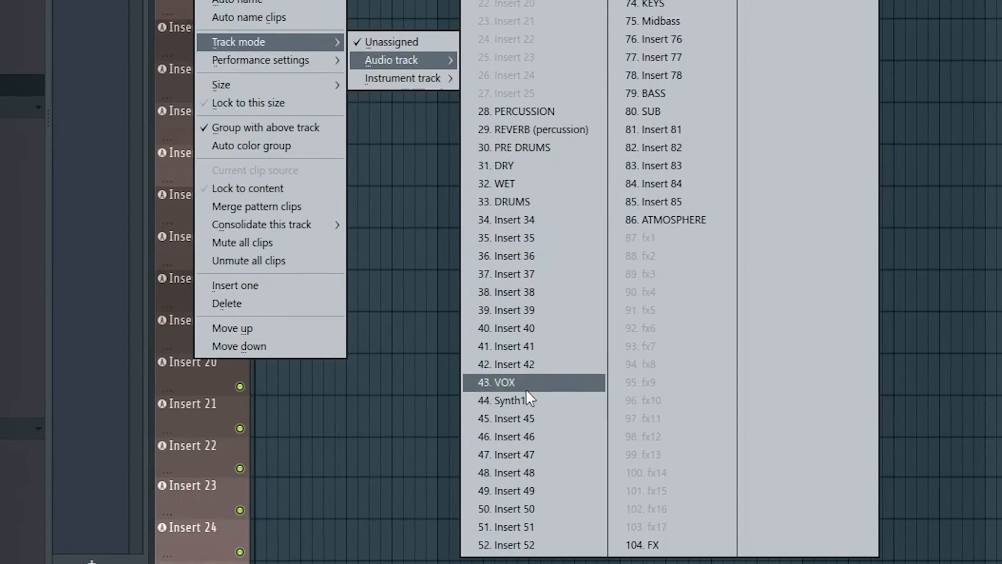
left_click(537, 423)
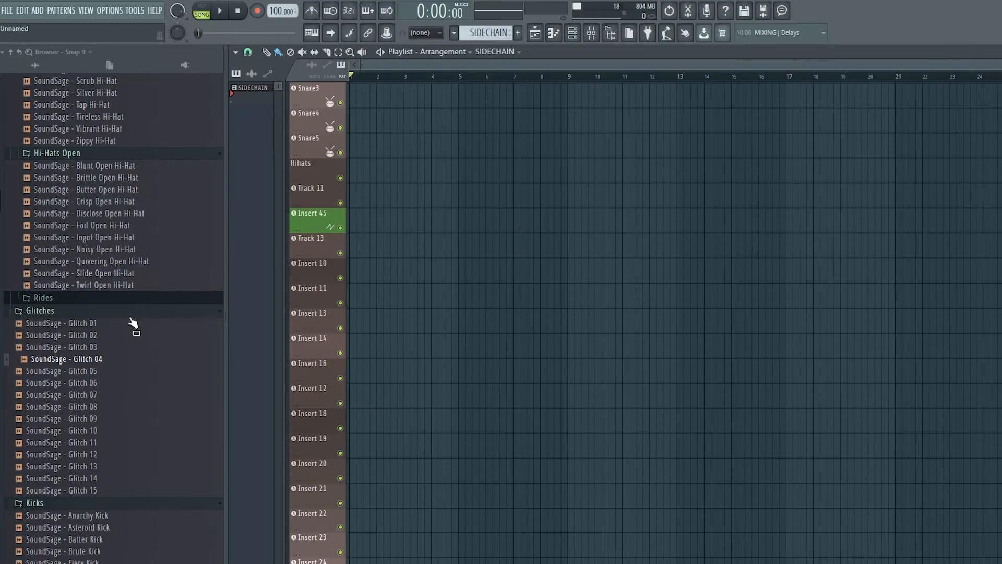
Place the SoundSage - Glitch 04 sample at the start of the Insert 45 playlist track and rename the track Glitch.
left_click_drag(123, 360, 342, 228)
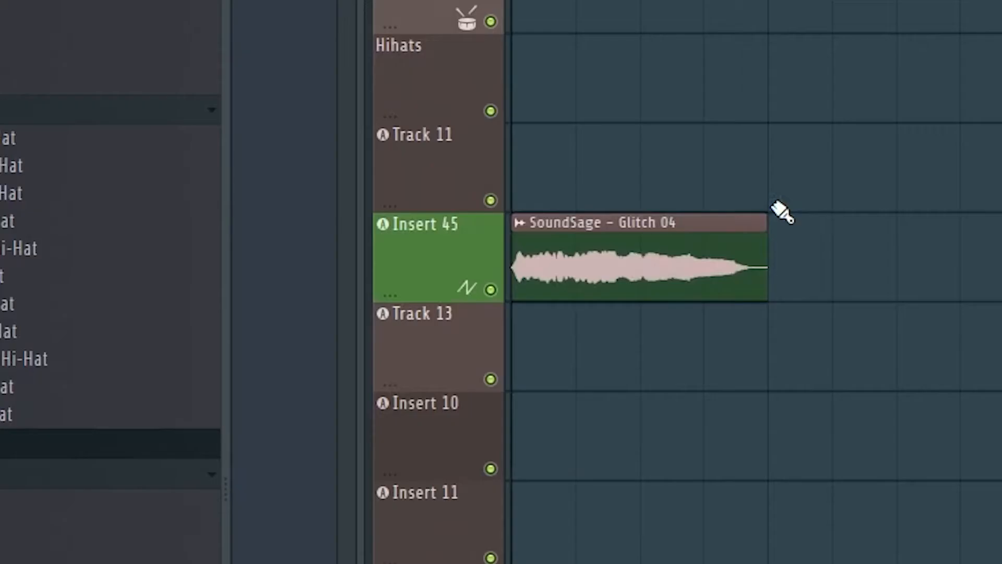
right_click(458, 241)
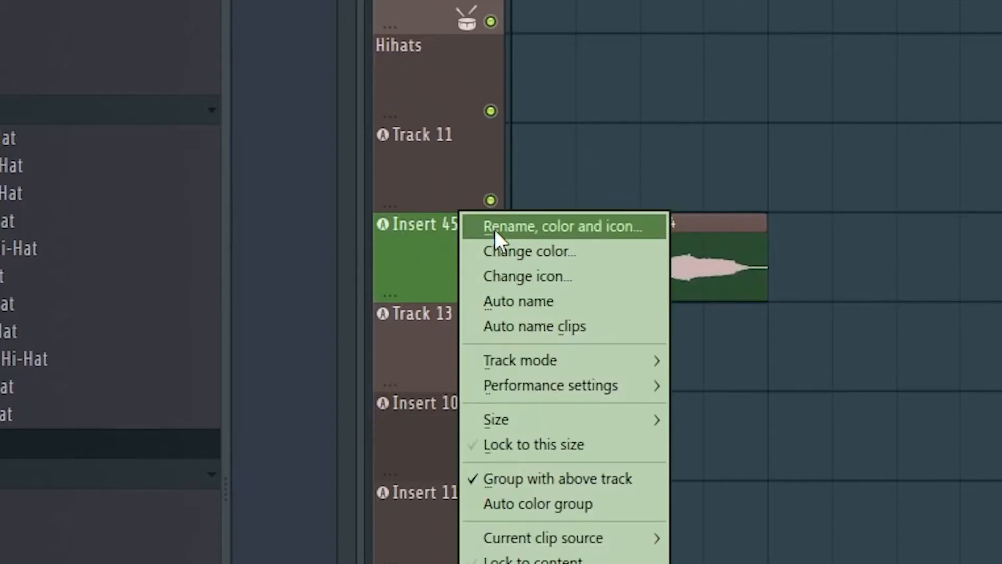
left_click(495, 228)
type("Glitch")
key("Return")
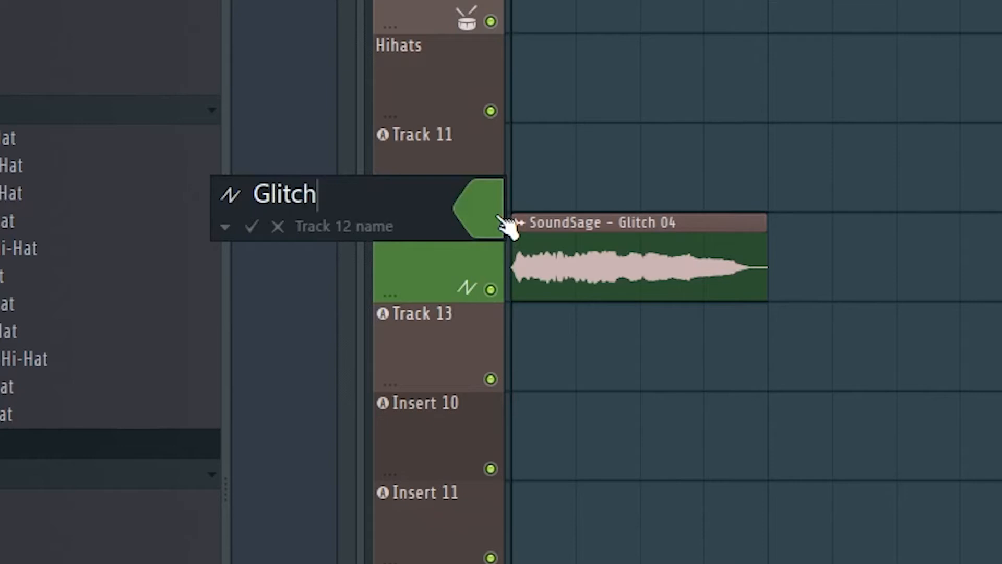
left_click_drag(667, 317, 756, 380)
key("Return")
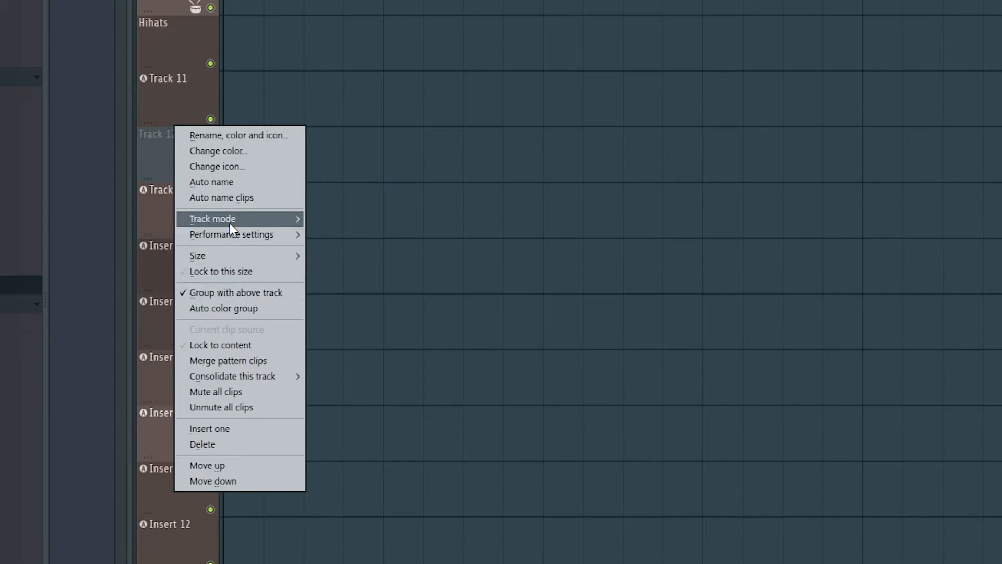
Set the unassigned playlist Track 12 to instrument track mode with 3x Osc.
mouse_move(229, 222)
mouse_move(368, 257)
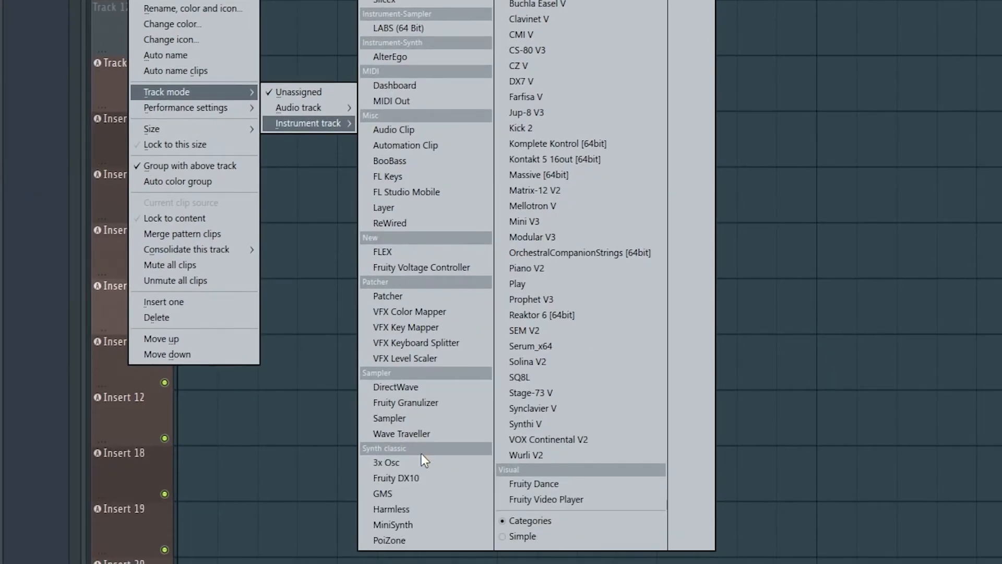
left_click(418, 461)
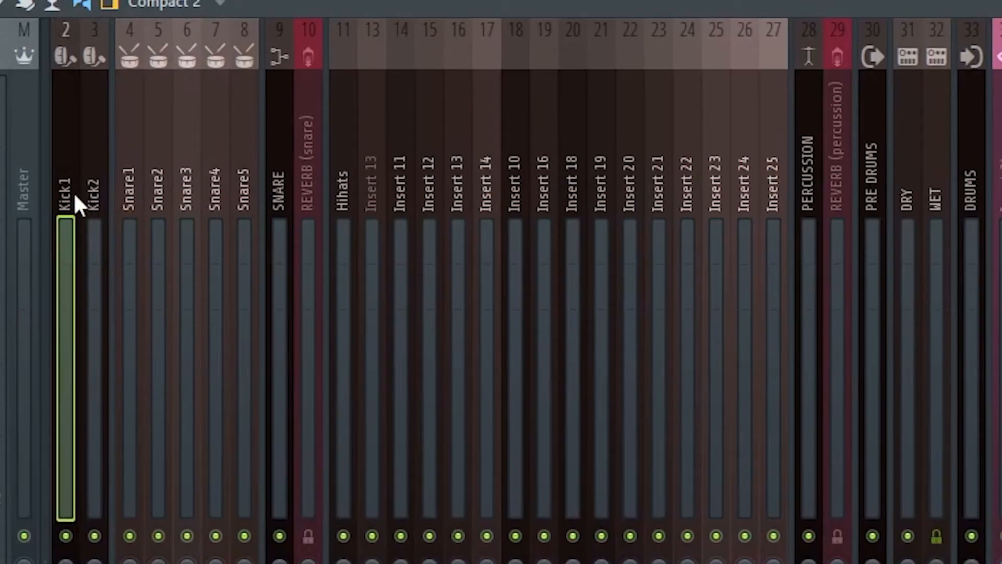
Go through the drum mixer tracks in signal order: Kick1, Kick2, Snare1 to Snare5, SNARE, PERCUSSION, PRE DRUMS and DRUMS.
left_click(92, 194)
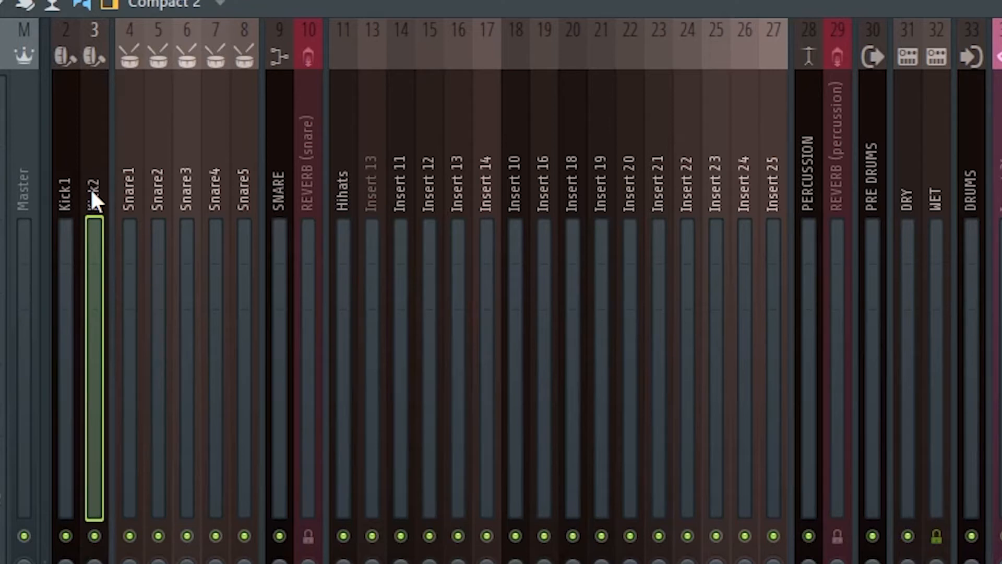
left_click(59, 192)
left_click(88, 192)
left_click(125, 194)
left_click_drag(125, 191, 249, 195)
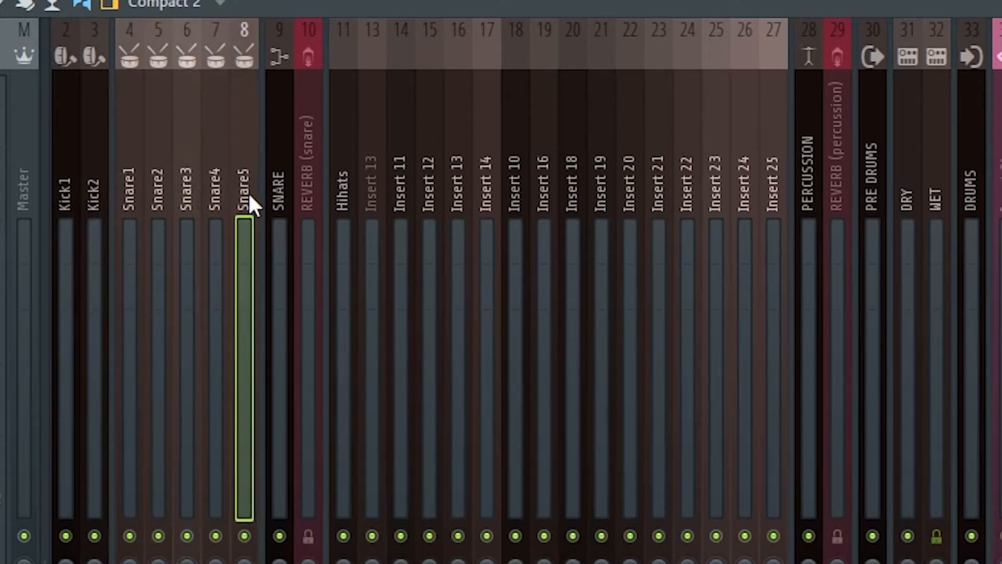
left_click(286, 183)
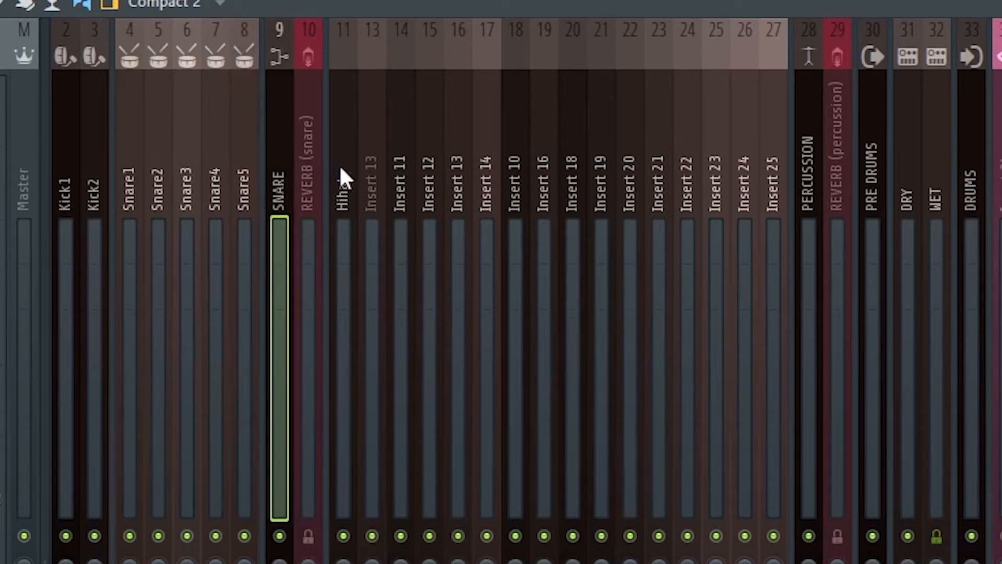
left_click_drag(340, 178, 277, 202)
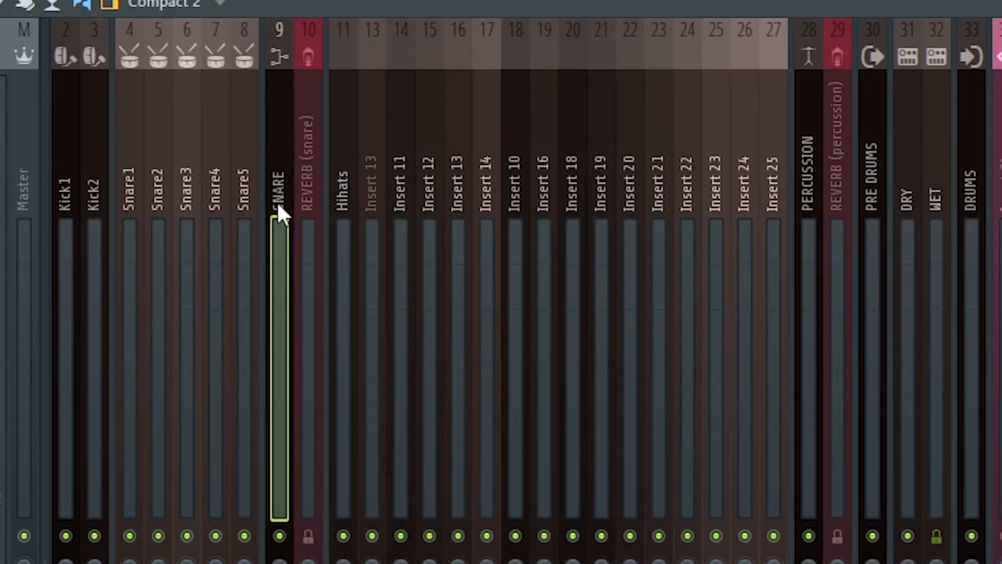
left_click(794, 181)
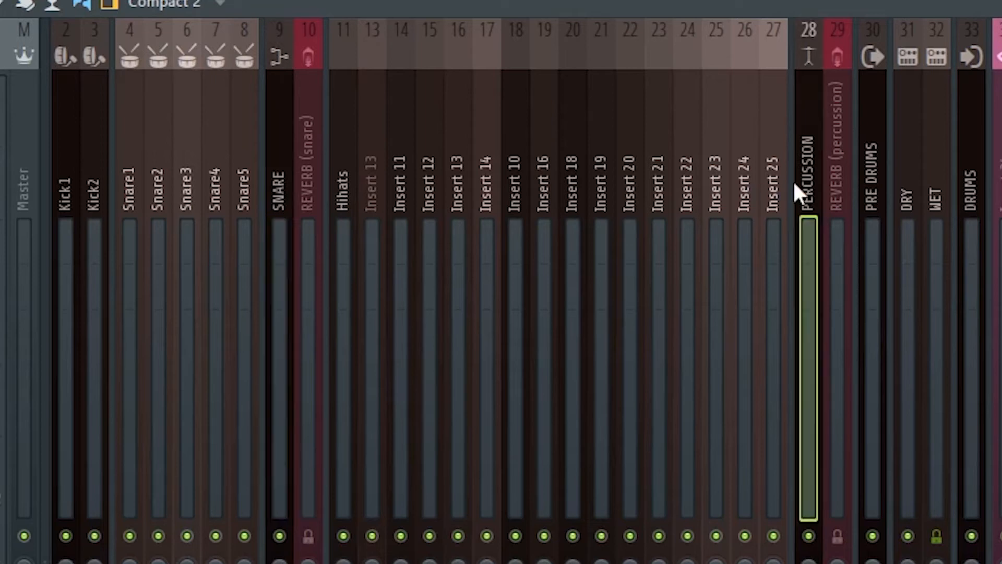
left_click(864, 191)
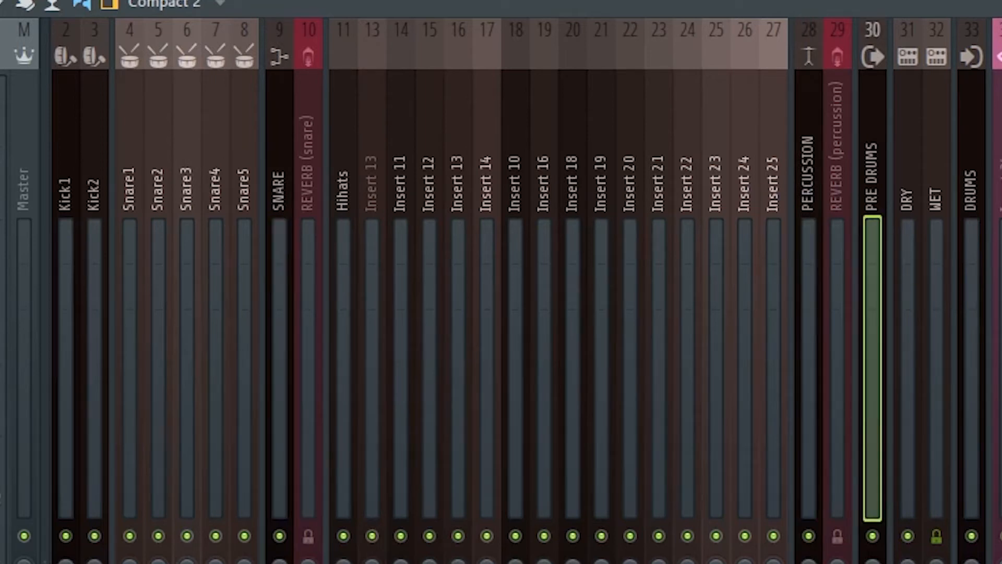
left_click(966, 178)
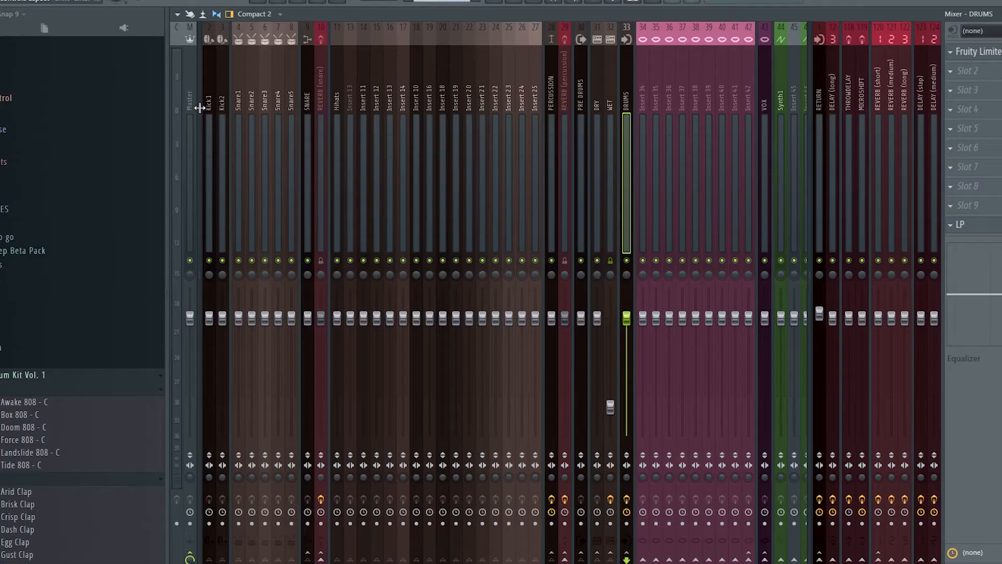
Select the Kick1, Kick2 and Snare1 mixer tracks in turn to examine their routing.
left_click(65, 206)
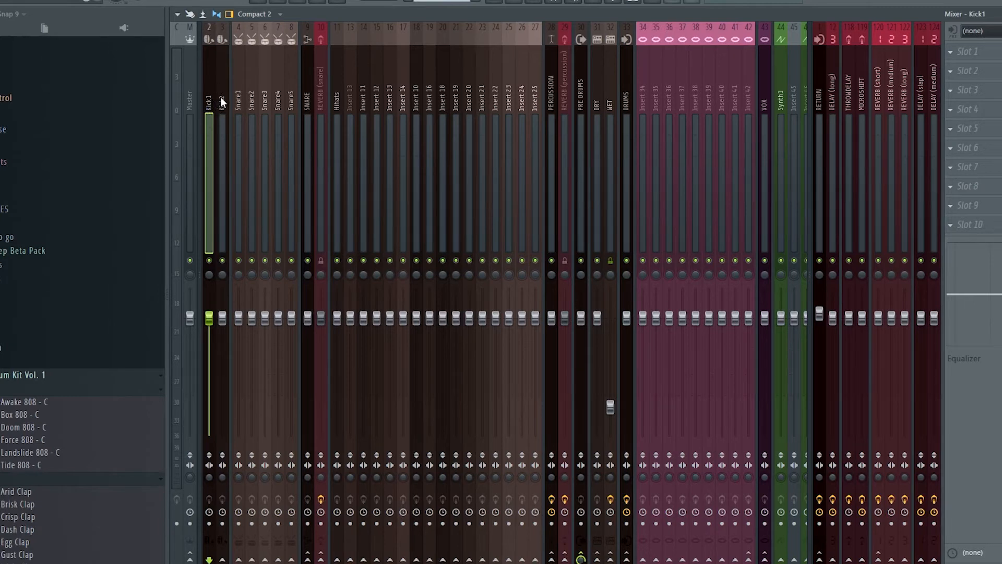
left_click(221, 101)
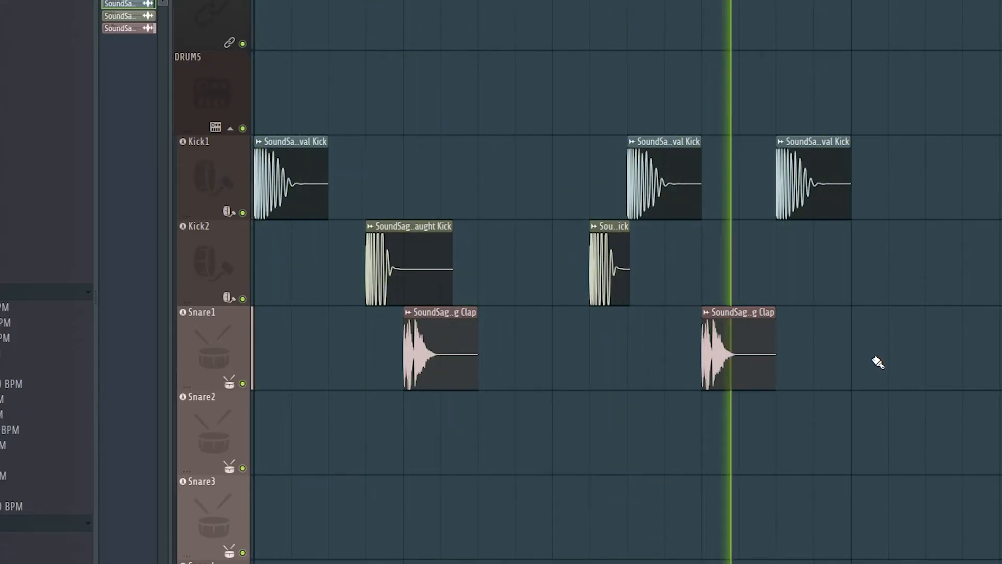
left_click(236, 99)
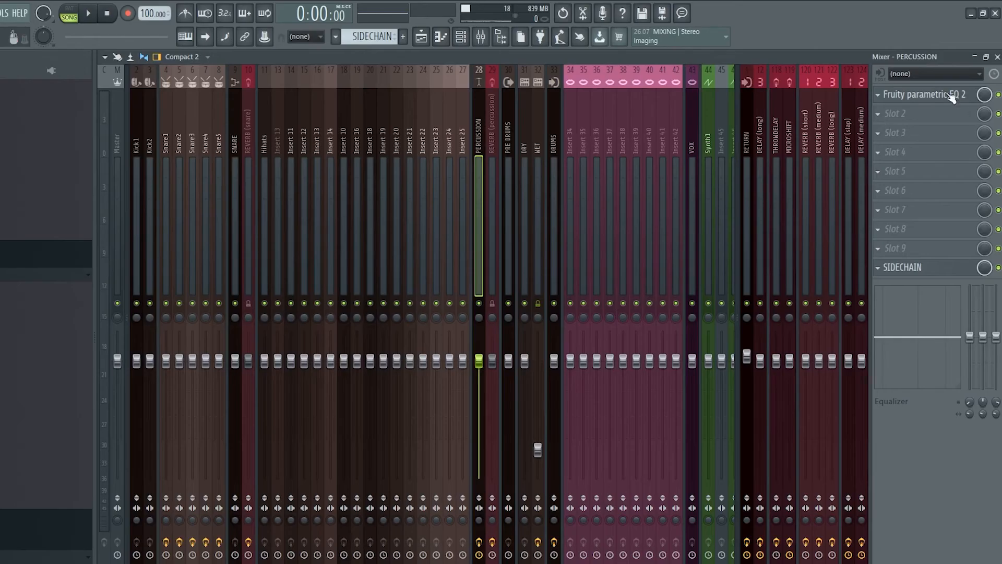
Inspect the Fruity parametric EQ 2 and SIDECHAIN effects on the PERCUSSION mixer track.
left_click(953, 98)
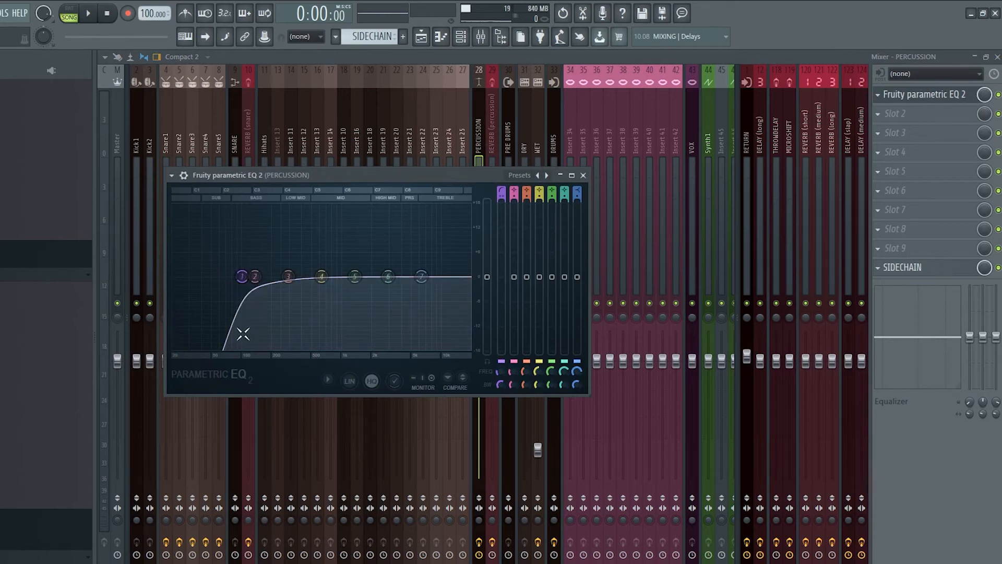
left_click(583, 175)
left_click(922, 269)
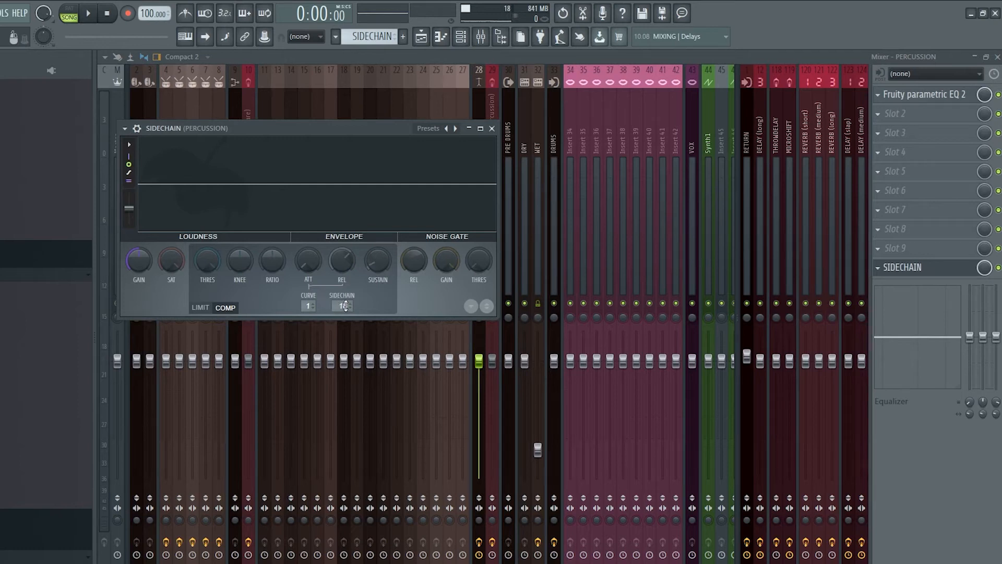
left_click(492, 129)
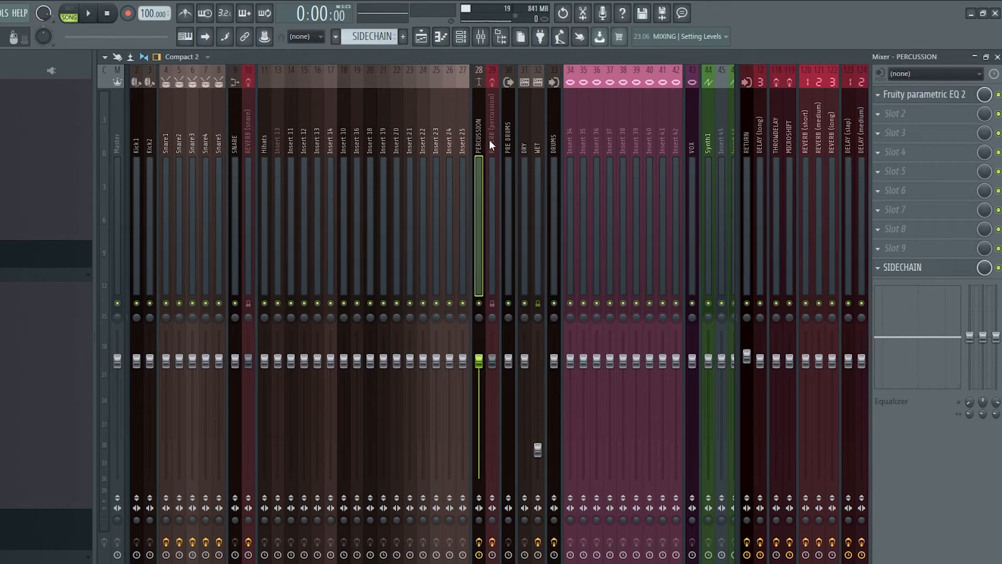
Select the PRE DRUMS and DRY mixer tracks in turn to examine their routing toward the DRUMS bus.
left_click(512, 150)
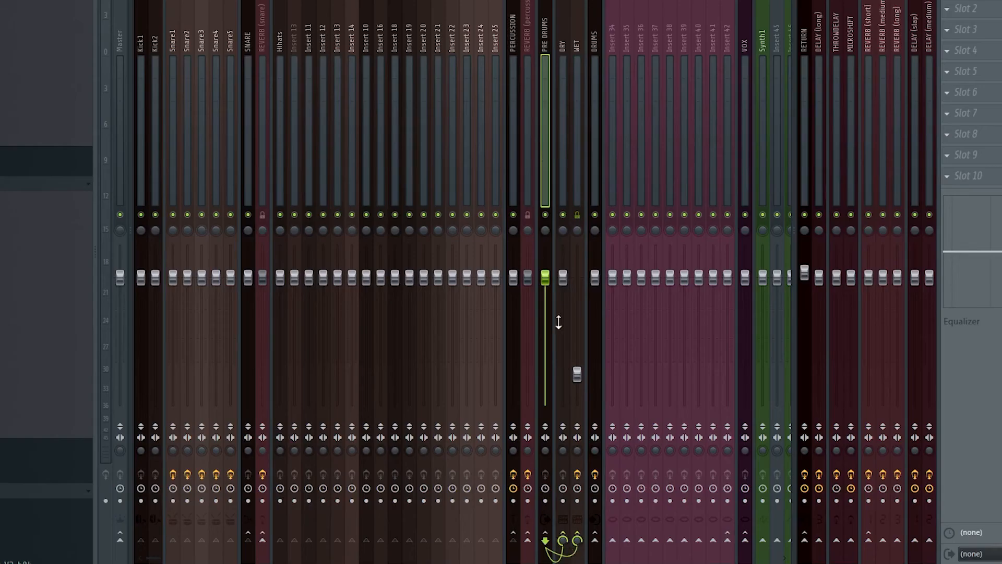
left_click(563, 46)
left_click(546, 57)
left_click(568, 38)
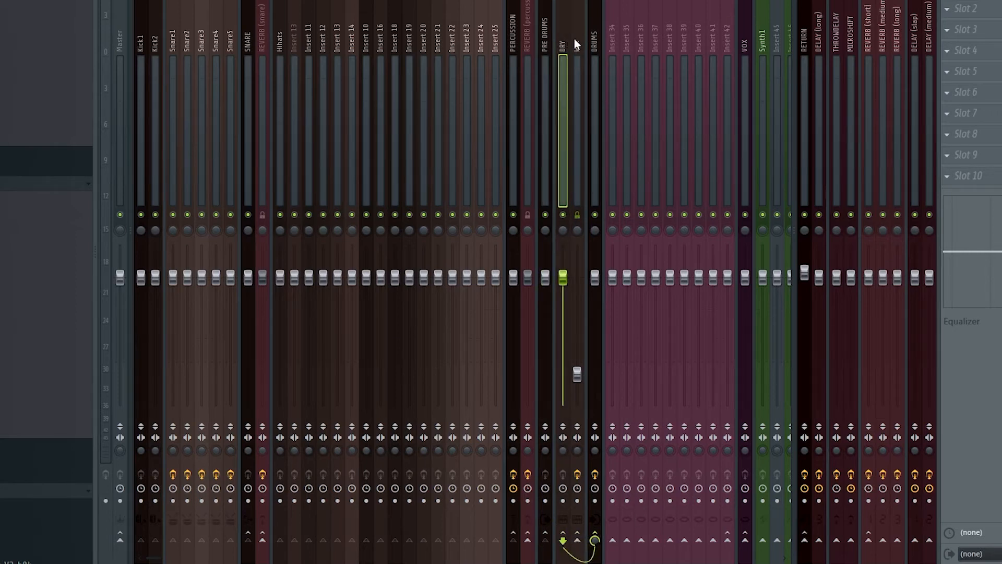
Inspect the CamelCrusher effect on the WET mixer track and try raising the track's volume fader.
left_click(576, 44)
left_click(990, 8)
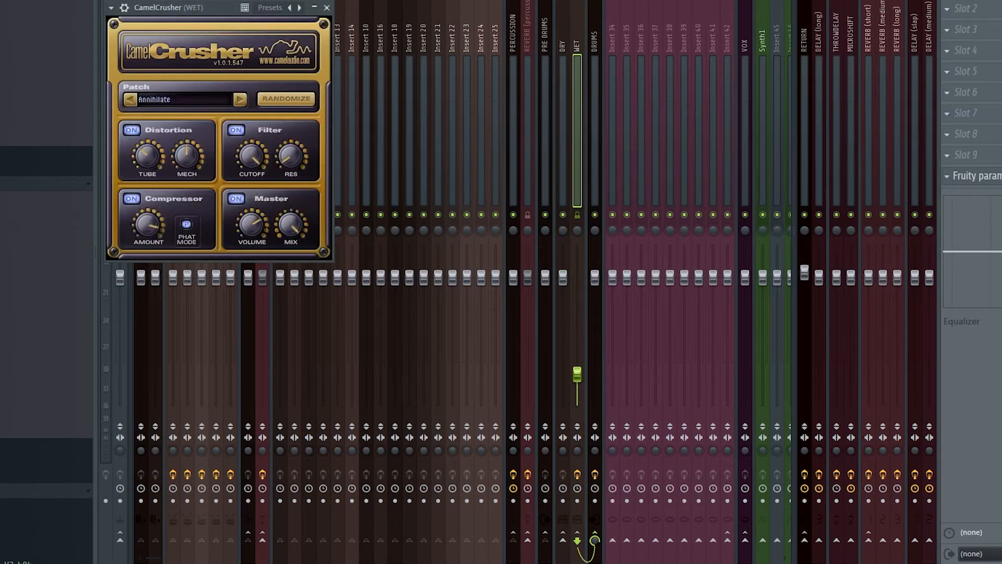
left_click(990, 4)
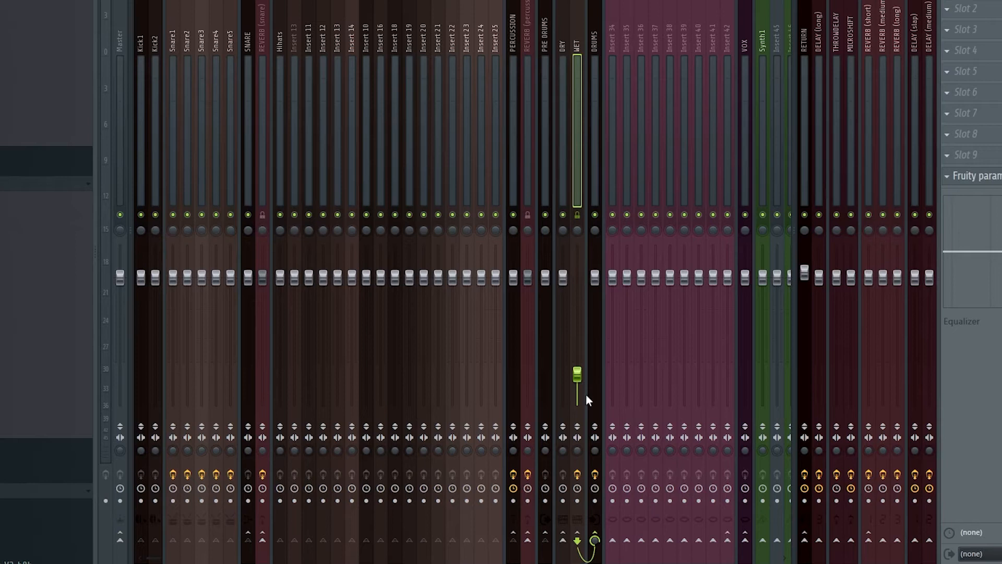
left_click_drag(577, 374, 577, 310)
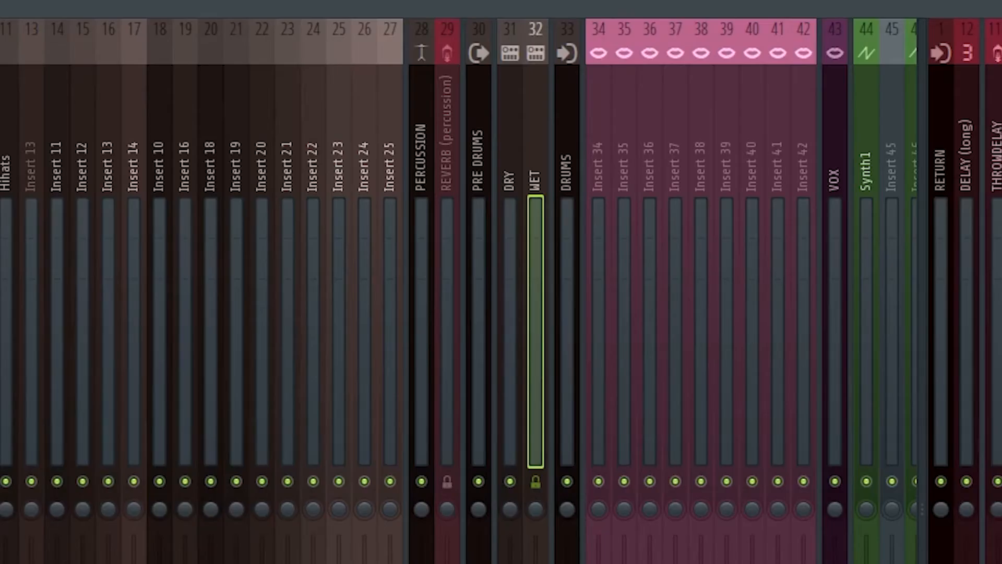
Toggle the Fruity Limiter on the DRUMS bus and go through the REVERB (percussion), PRE DRUMS, DRY and DRUMS tracks.
left_click(568, 181)
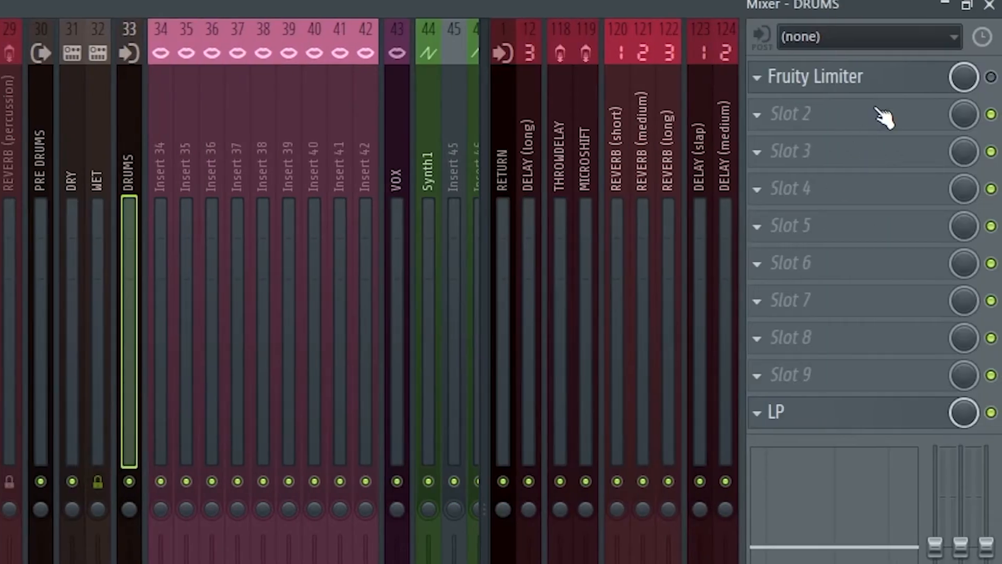
left_click(991, 77)
left_click(5, 169)
left_click(41, 171)
left_click(76, 171)
left_click(119, 169)
Inspect the Fruity Limiter settings on the DRUMS bus and close the effect.
left_click(872, 78)
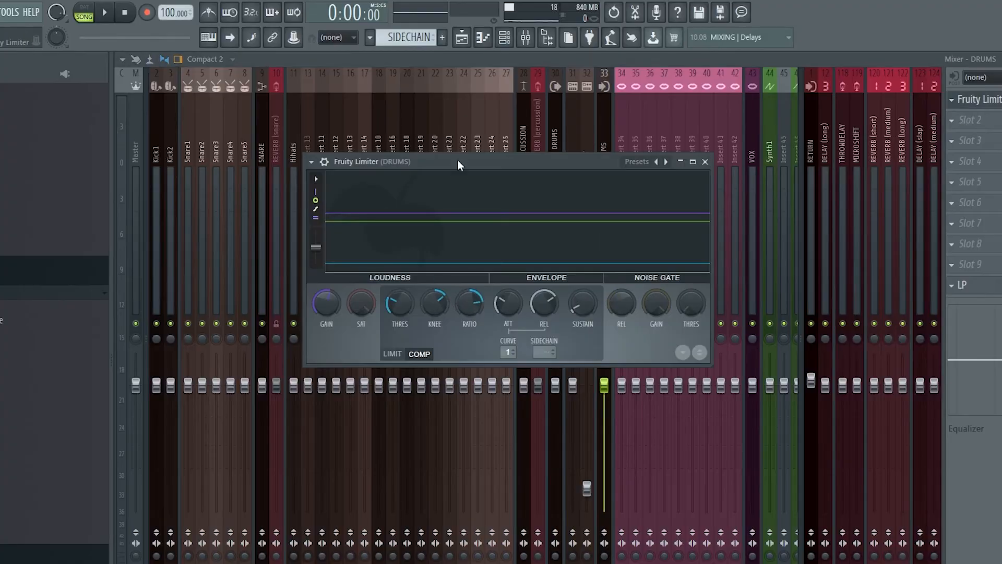
left_click_drag(459, 155, 465, 210)
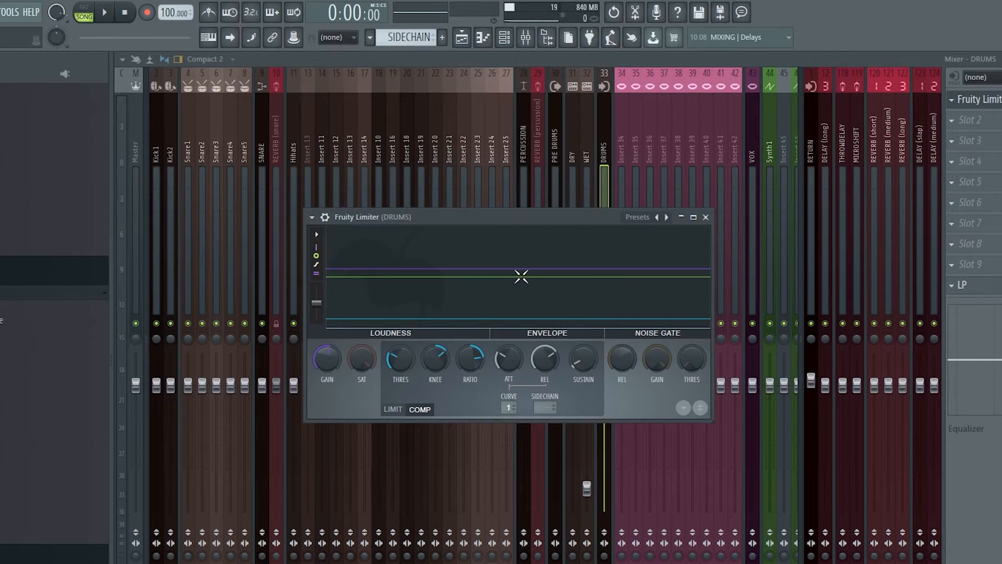
left_click(705, 216)
Go through the vocal, synth, keys and bass mixer groups, selecting the VOX, SYNTHS and Insert 78 tracks.
scroll(595, 143, "down", 3)
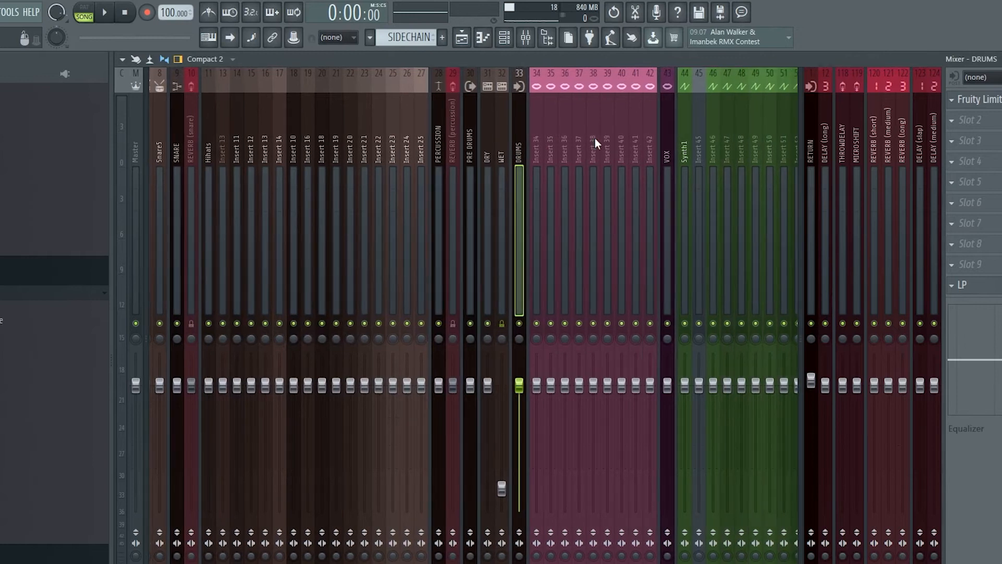
scroll(575, 139, "down", 5)
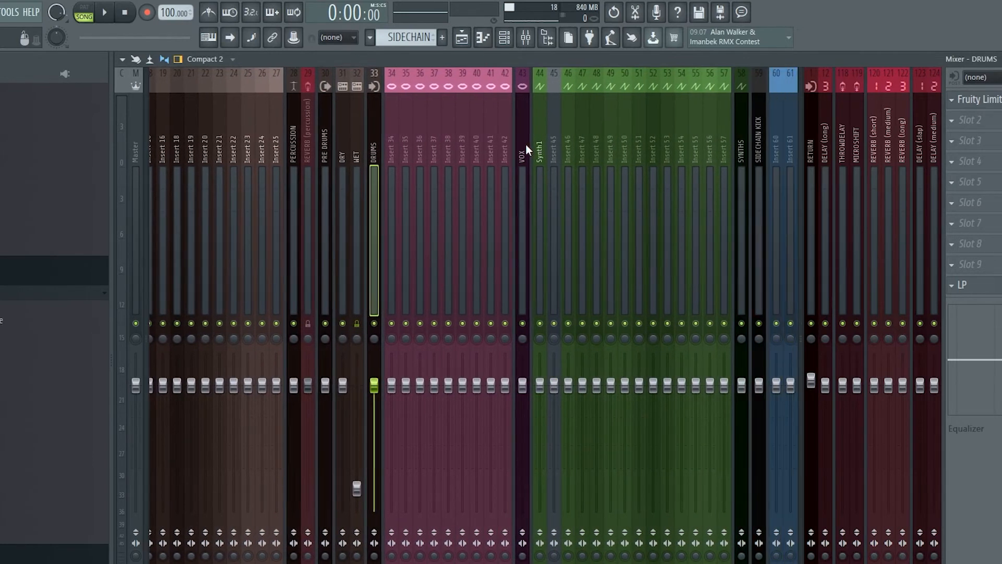
scroll(525, 144, "down", 1)
left_click(495, 142)
scroll(558, 137, "down", 4)
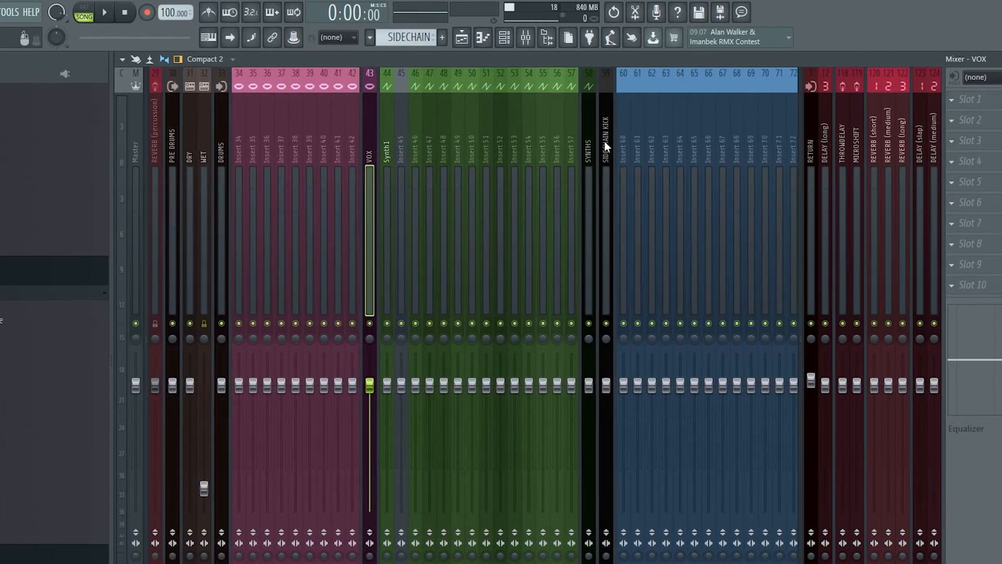
left_click(593, 142)
scroll(600, 141, "down", 1)
scroll(627, 138, "down", 3)
left_click(713, 152)
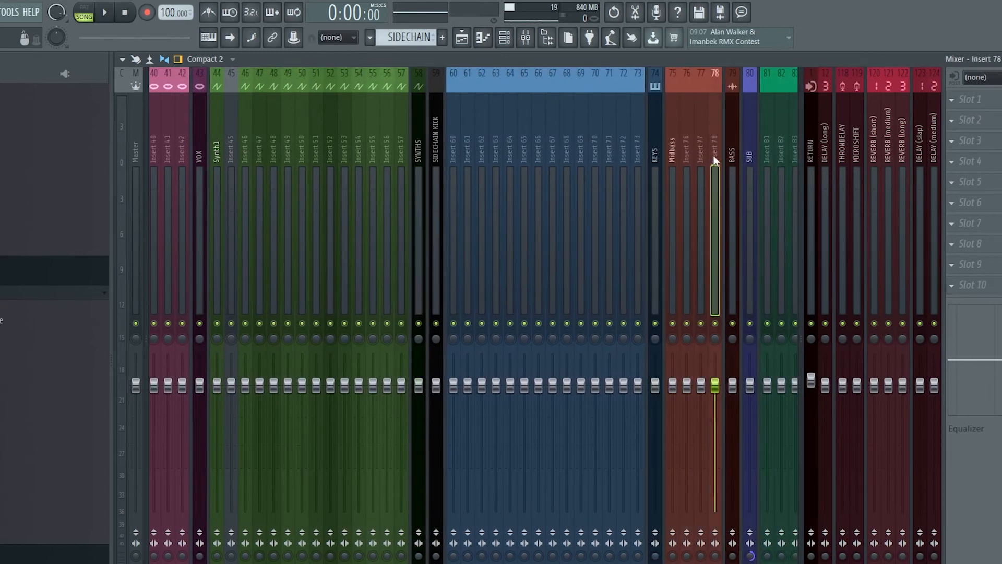
Go through the remaining mixer groups after the bass, ending with the LEADS bus selected.
scroll(731, 151, "down", 1)
scroll(733, 149, "down", 5)
left_click(570, 138)
left_click(586, 133)
scroll(598, 128, "down", 5)
scroll(615, 119, "down", 2)
left_click(673, 120)
Return to the synth and bass groups and select the Synth1 and Midbass mixer tracks.
scroll(669, 124, "up", 7)
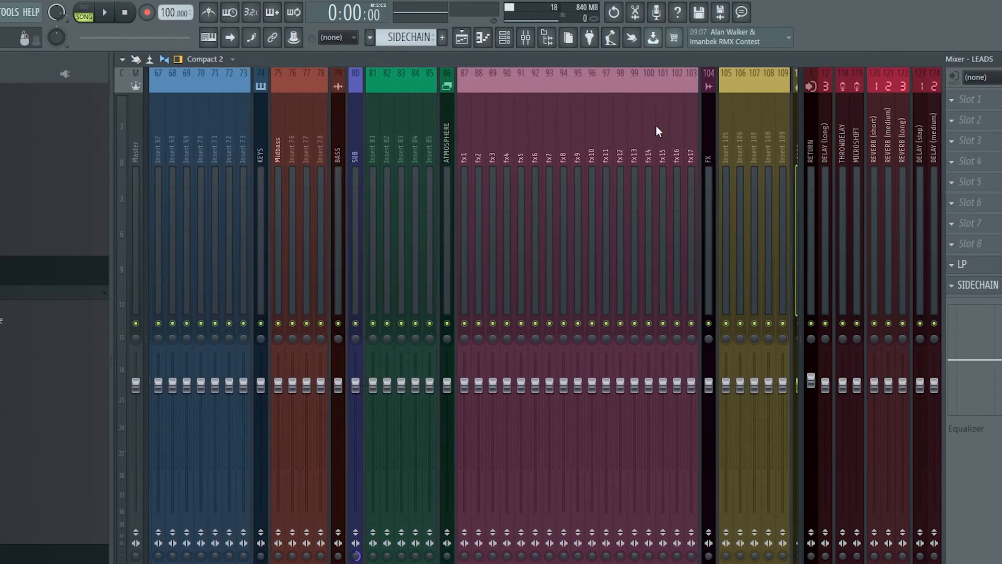
scroll(574, 151, "up", 2)
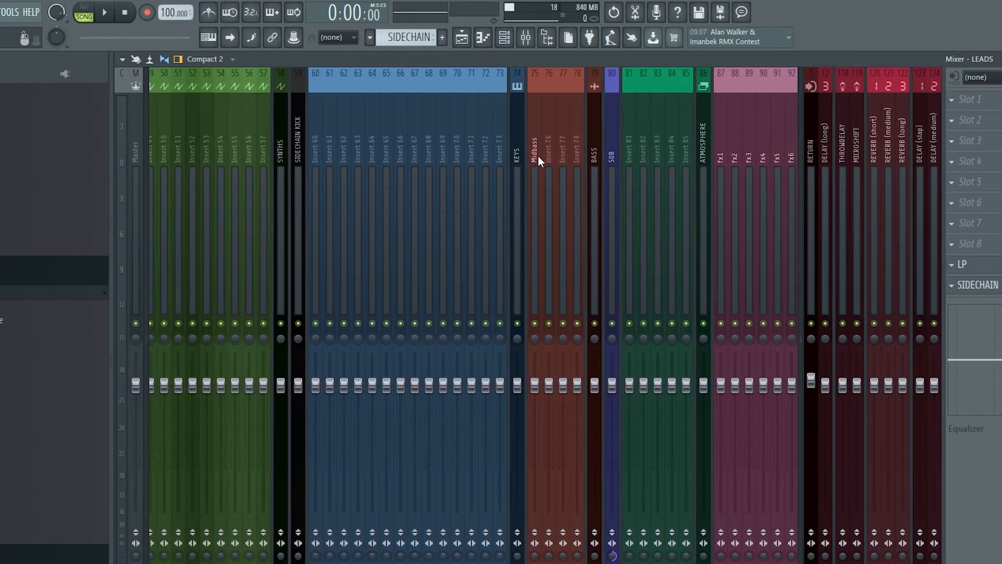
scroll(539, 157, "up", 2)
scroll(537, 155, "up", 1)
left_click(202, 137)
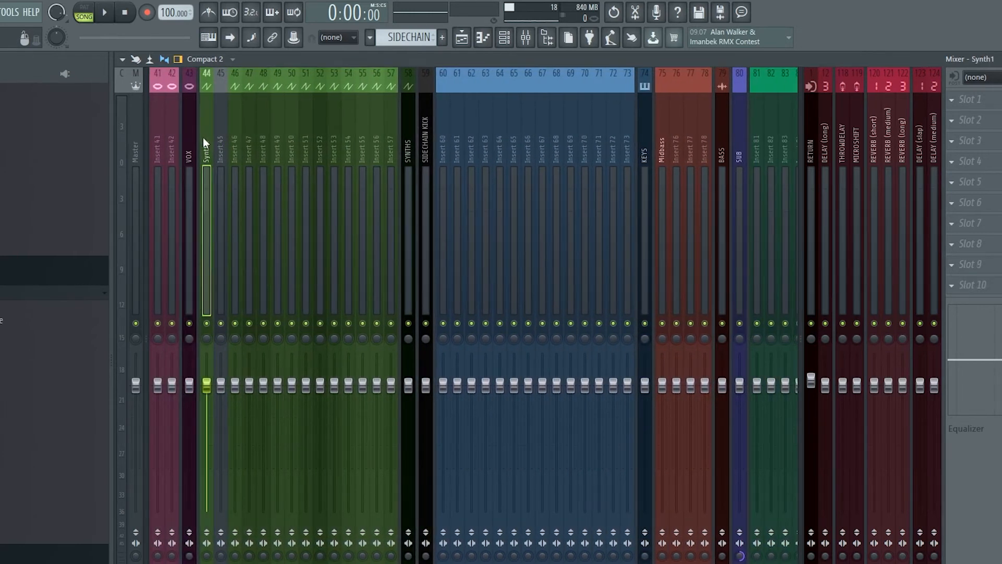
left_click(670, 144)
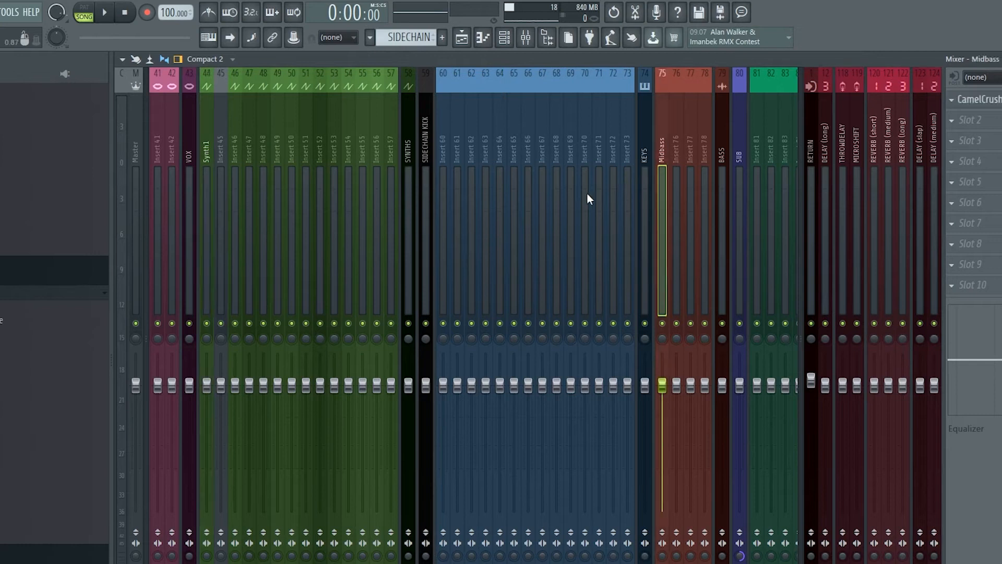
Open the SIDECHAIN effect on the SYNTHS bus and select the SIDECHAIN KICK track to examine its routing.
left_click(245, 158)
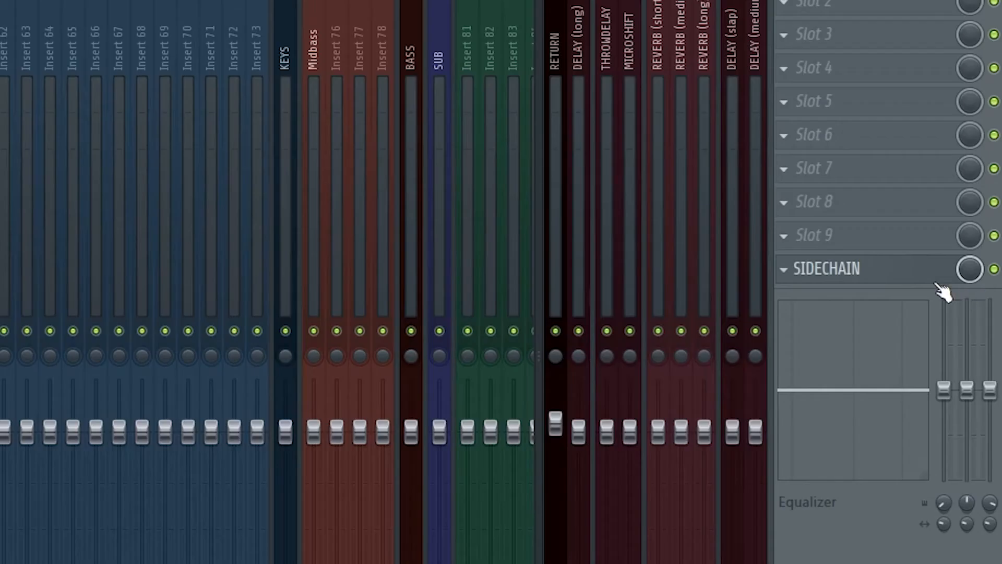
left_click(838, 271)
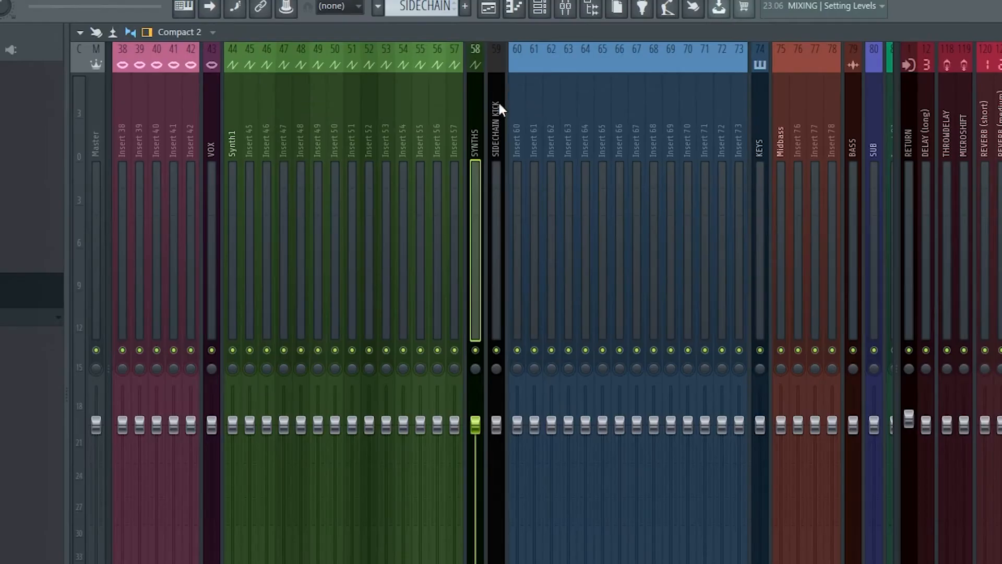
left_click(498, 102)
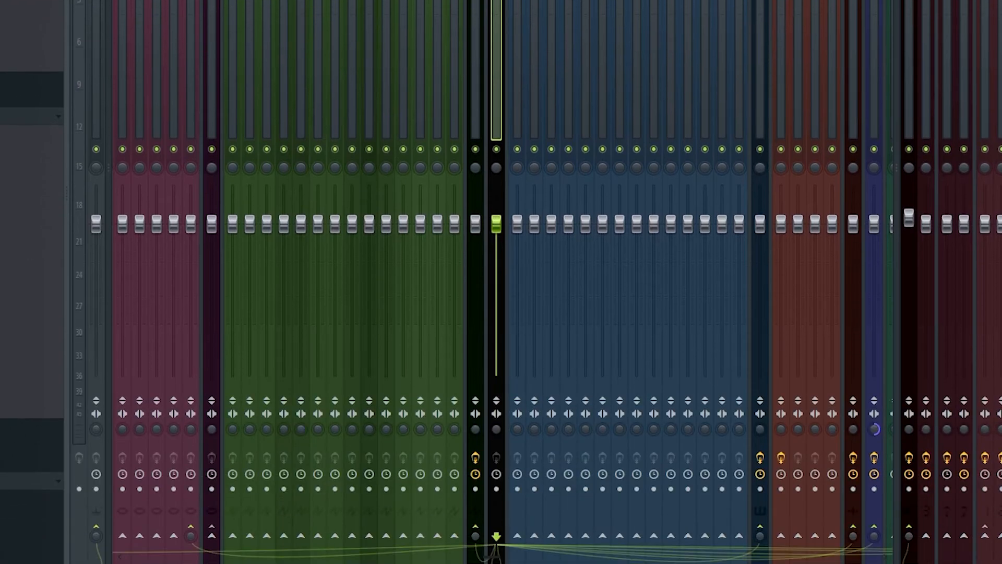
scroll(503, 282, "up", 5)
scroll(501, 282, "up", 3)
scroll(501, 282, "down", 4)
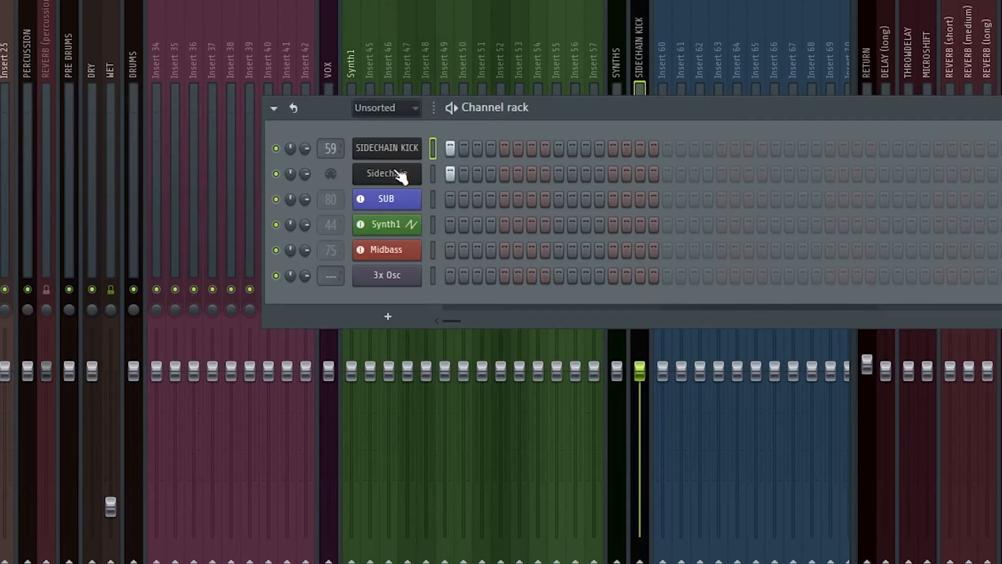
Open the channel rack's Sidechain channel and show the wrapper settings of the Kickstart effect on SYNTHS.
left_click(399, 174)
left_click_drag(343, 109, 315, 233)
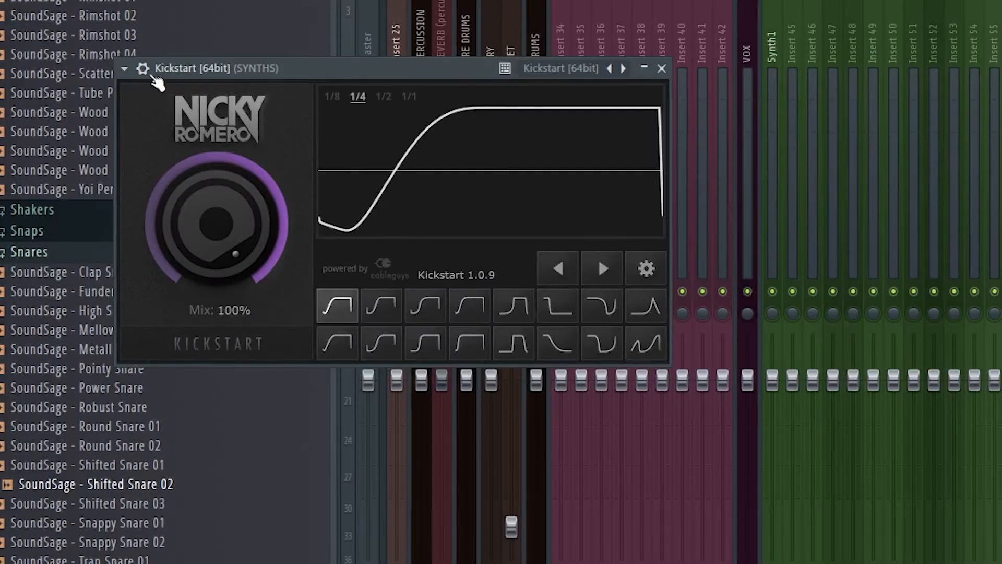
left_click(147, 72)
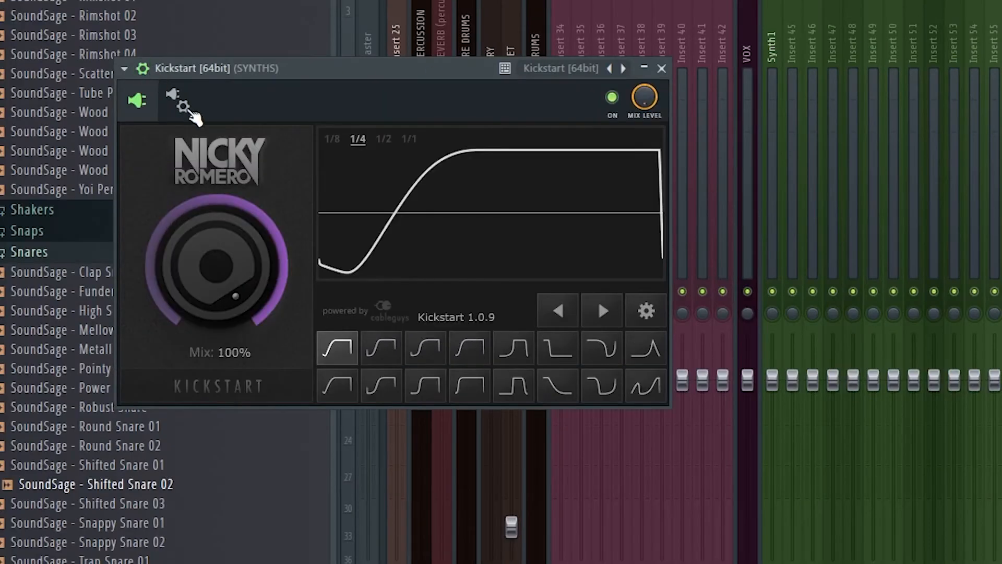
left_click(180, 101)
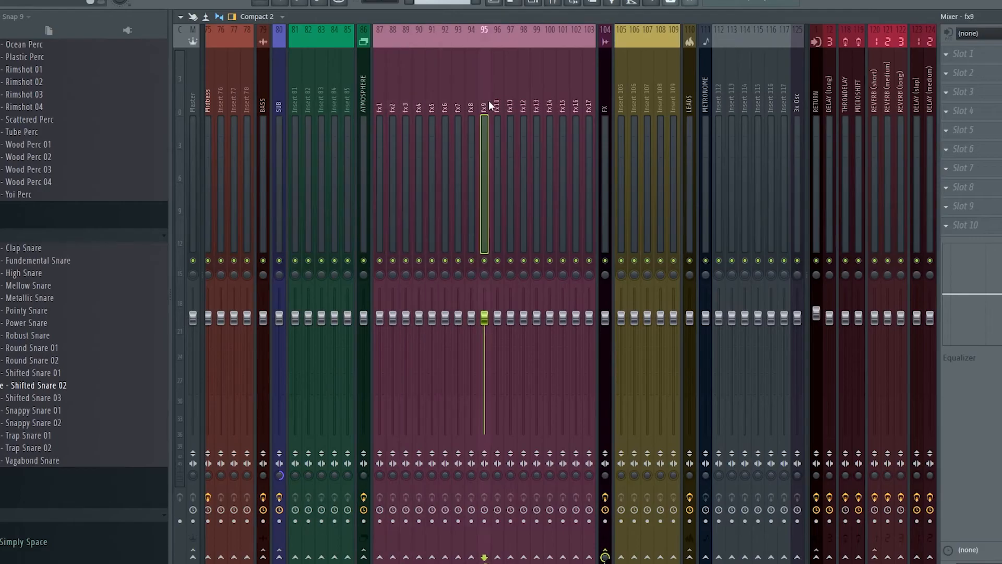
Go through the fx9 to fx17 mixer tracks and expand the FX track group in the playlist.
left_click_drag(488, 105, 590, 140)
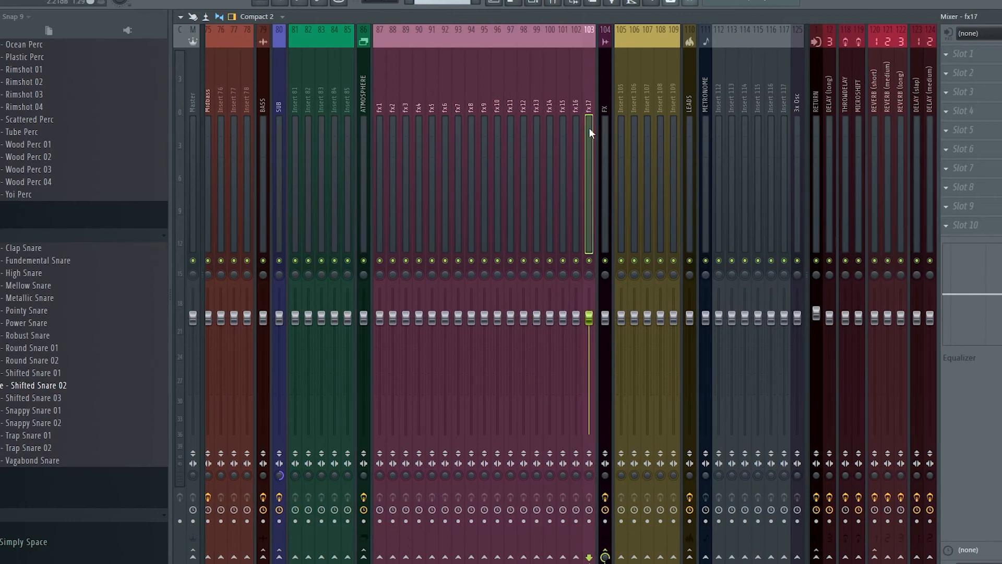
key("F5")
left_click(281, 386)
scroll(323, 426, "down", 3)
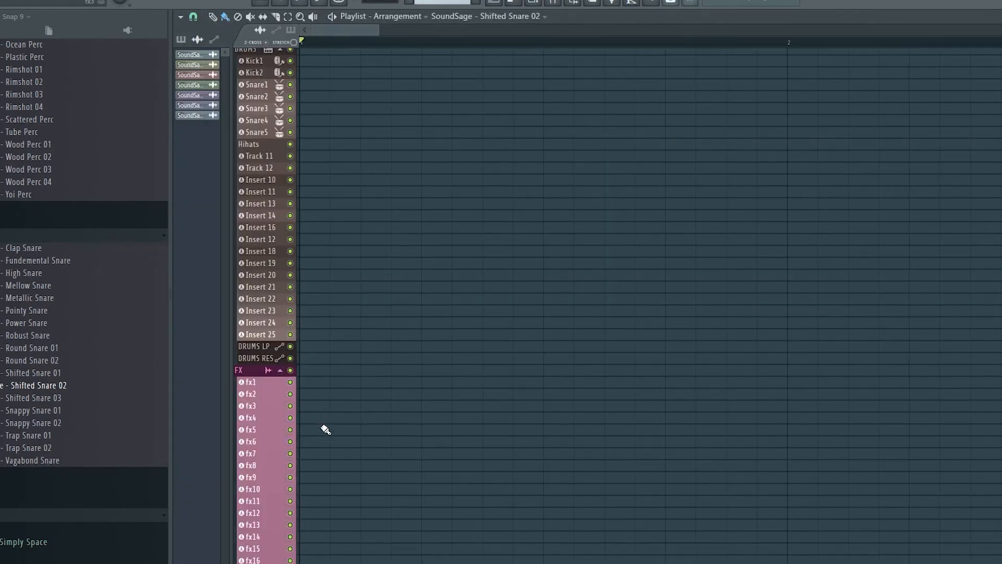
scroll(322, 352, "up", 3)
scroll(632, 246, "down", 5)
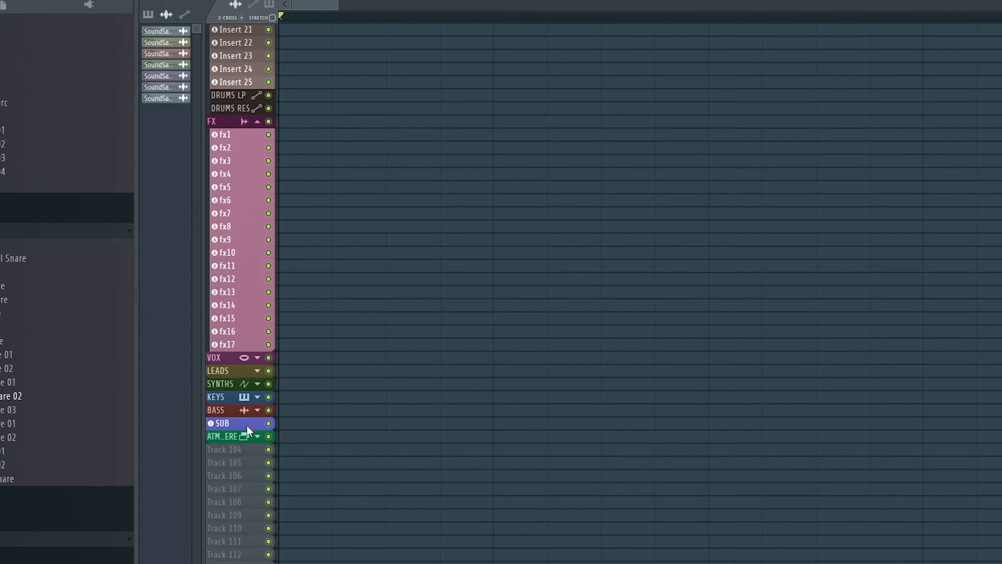
Open the instrument of the SUB playlist track and audition several notes on its keyboard.
left_click(246, 425)
left_click(369, 425)
left_click(354, 428)
left_click(259, 429)
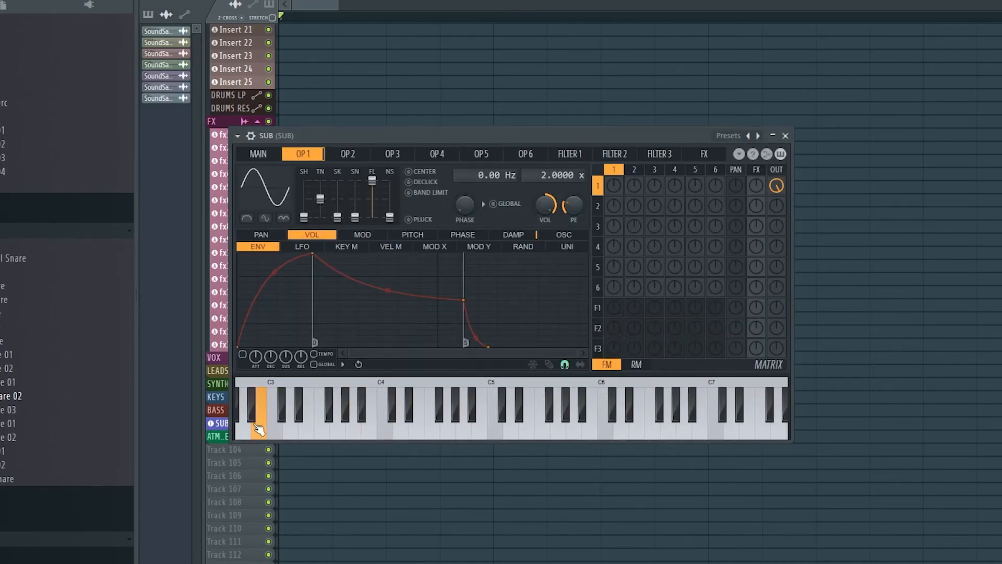
left_click(329, 410)
left_click(478, 425)
left_click(700, 425)
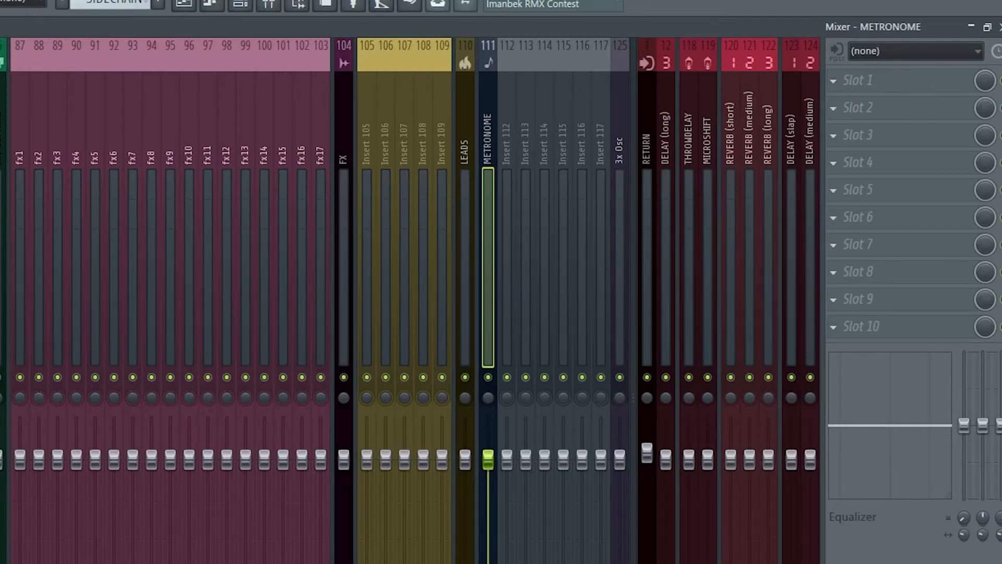
Try lowering the volume fader of the METRONOME mixer track.
left_click_drag(490, 459, 486, 563)
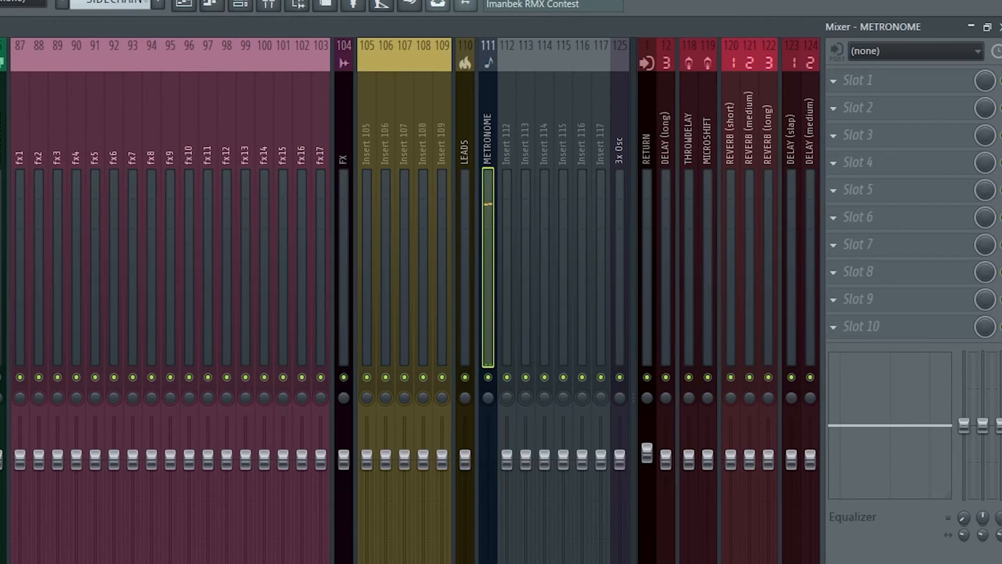
left_click_drag(486, 562, 488, 535)
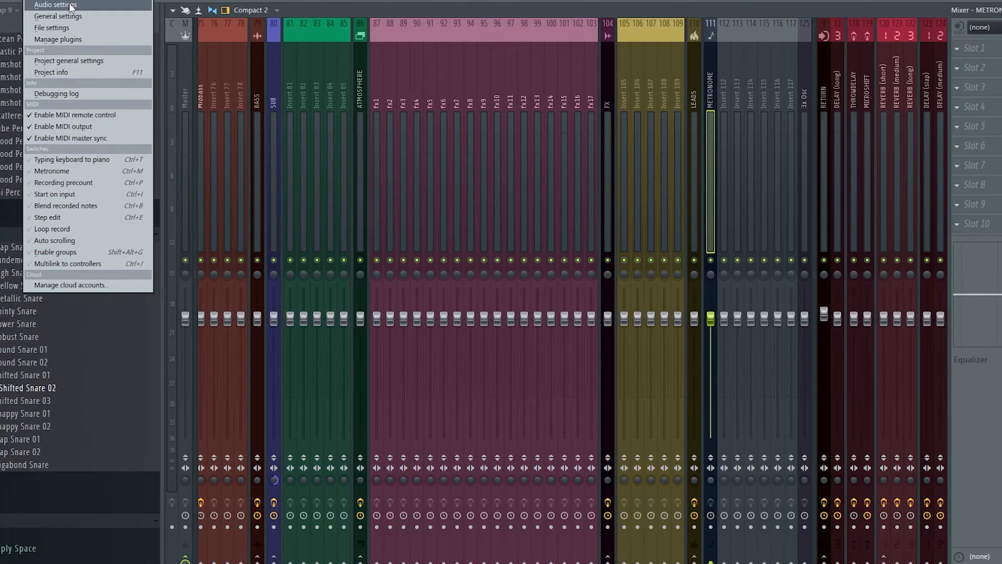
Examine the preview mixer track assignment in the audio settings and close the settings.
left_click(72, 6)
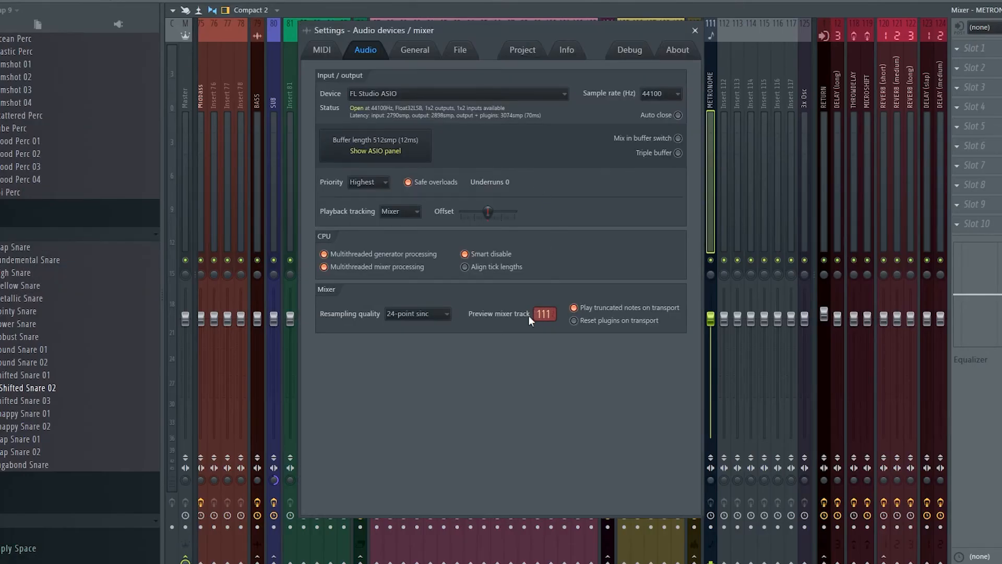
left_click_drag(536, 309, 536, 312)
left_click(695, 30)
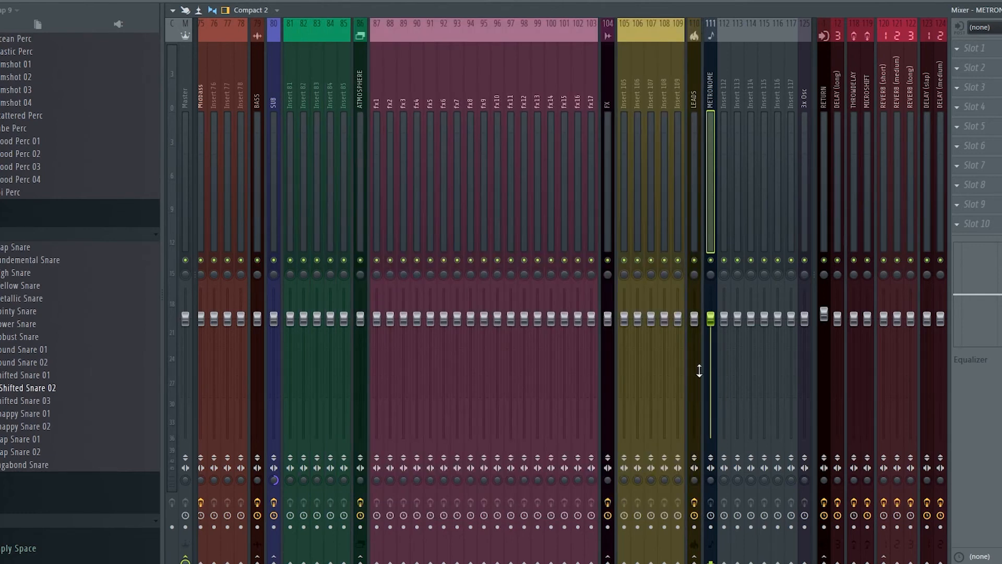
Try lowering the METRONOME mixer track's fader and audition several snare samples from the browser.
left_click_drag(711, 319, 711, 348)
left_click(106, 346)
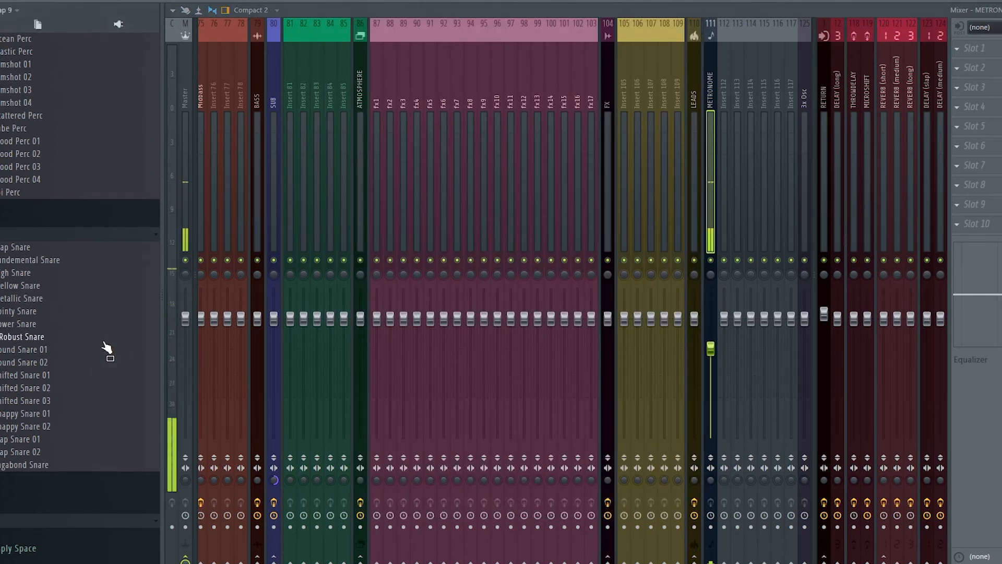
left_click(107, 363)
left_click(102, 400)
left_click(89, 452)
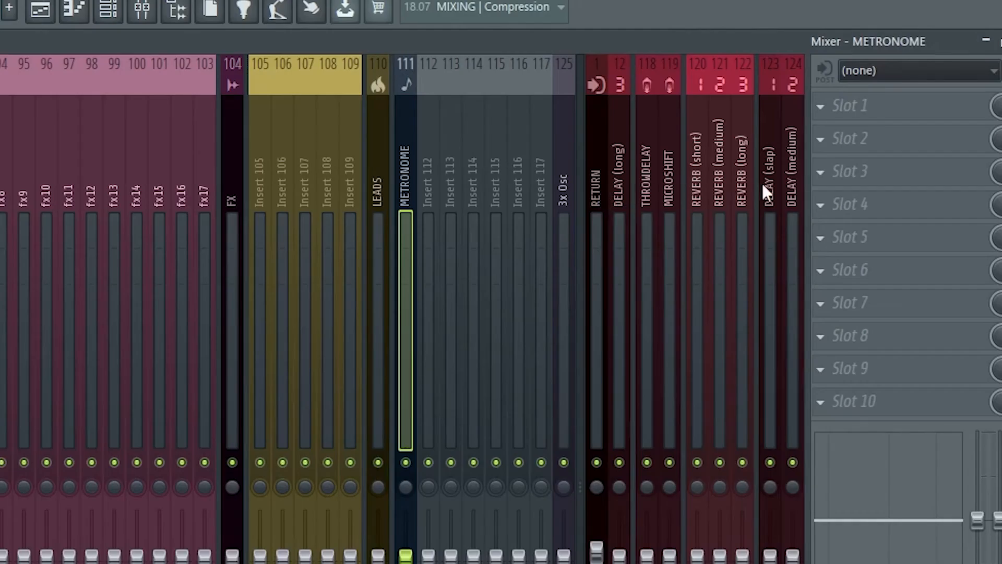
Look through the RETURN and DELAY (medium) mixer tracks and reselect the METRONOME track.
left_click(595, 188)
left_click_drag(784, 176, 781, 215)
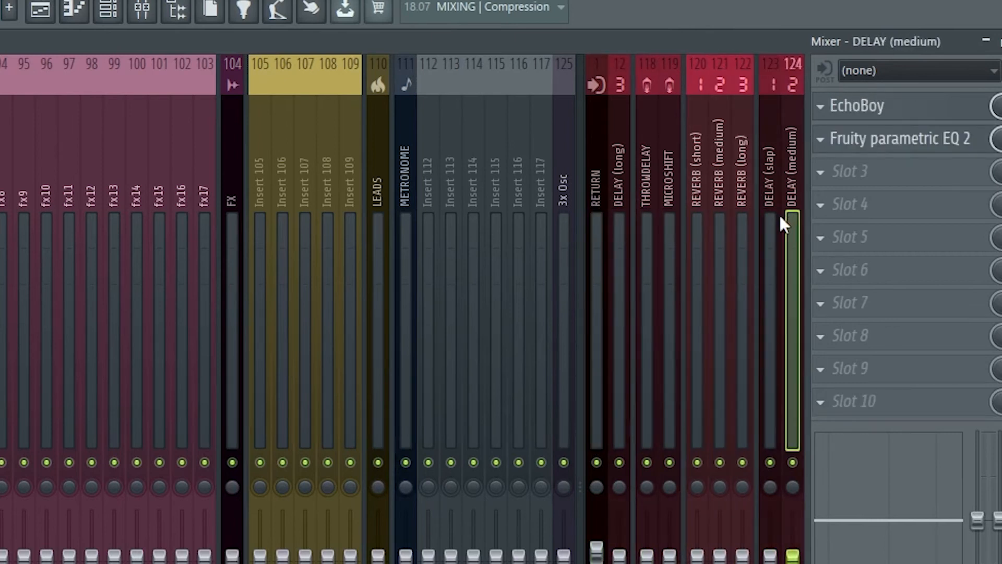
left_click(406, 196)
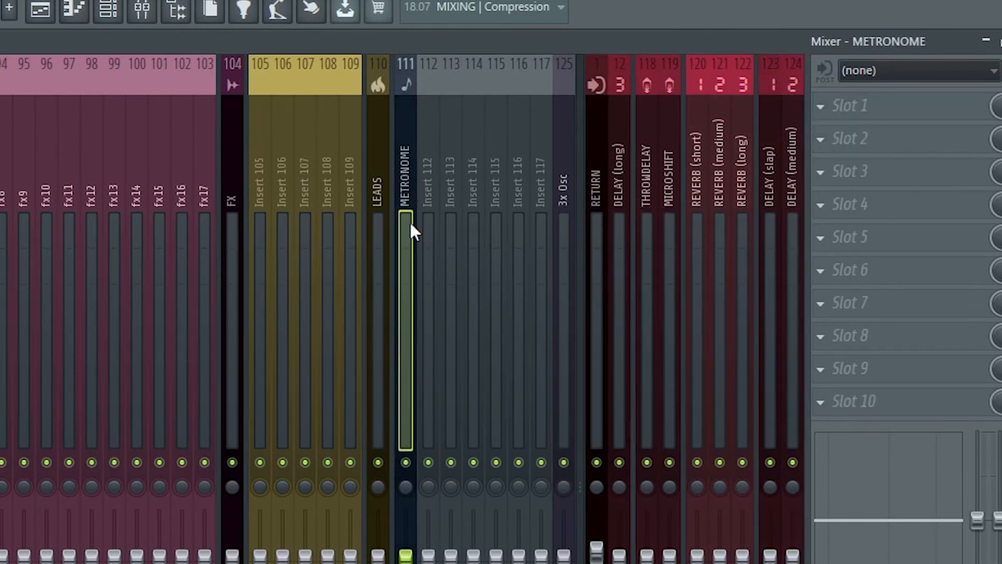
Route a send from the LEADS mixer track to the DELAY (long) track.
left_click(378, 198)
left_click(735, 543)
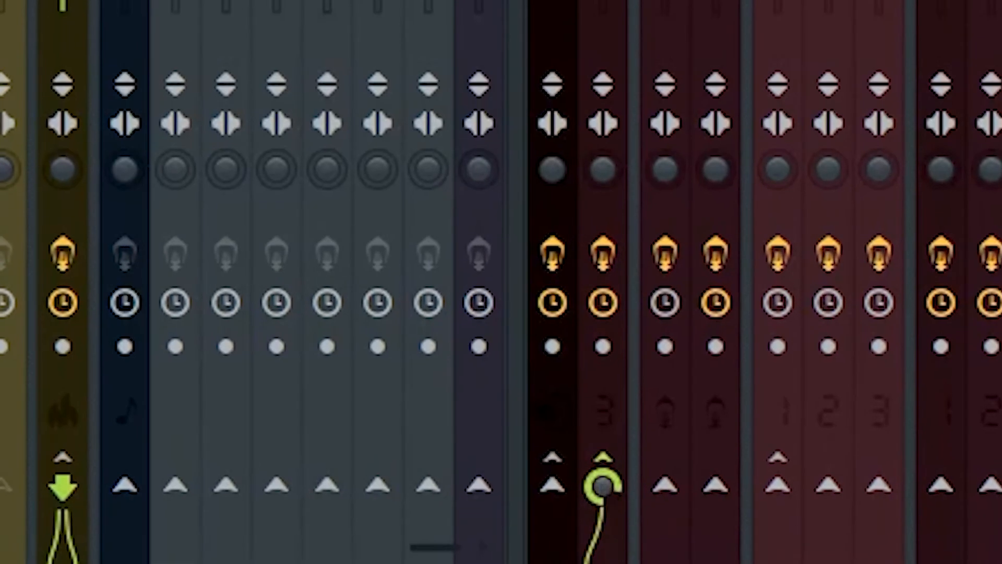
mouse_move(603, 486)
left_mouse_down()
mouse_move(603, 548)
mouse_move(603, 486)
left_mouse_up()
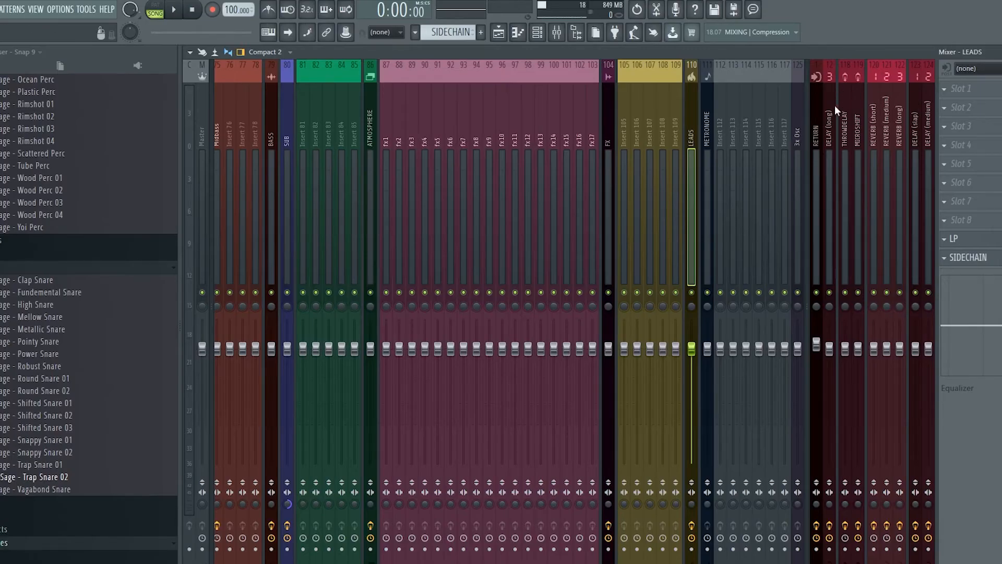
Examine the separate REVERB (snare) and REVERB (percussion) tracks among the drum mixer tracks.
scroll(408, 99, "left", 10)
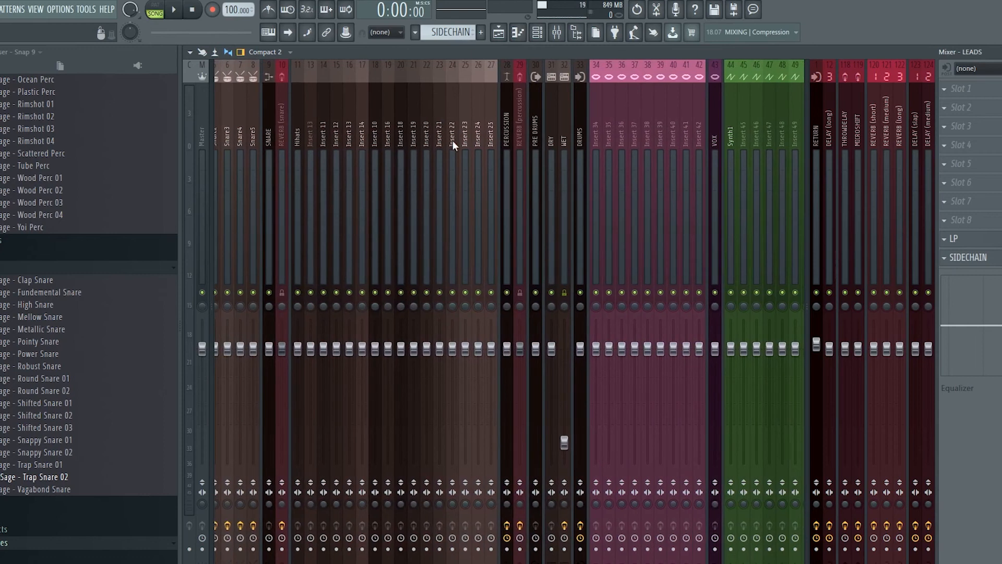
left_click(524, 147)
left_click(280, 138)
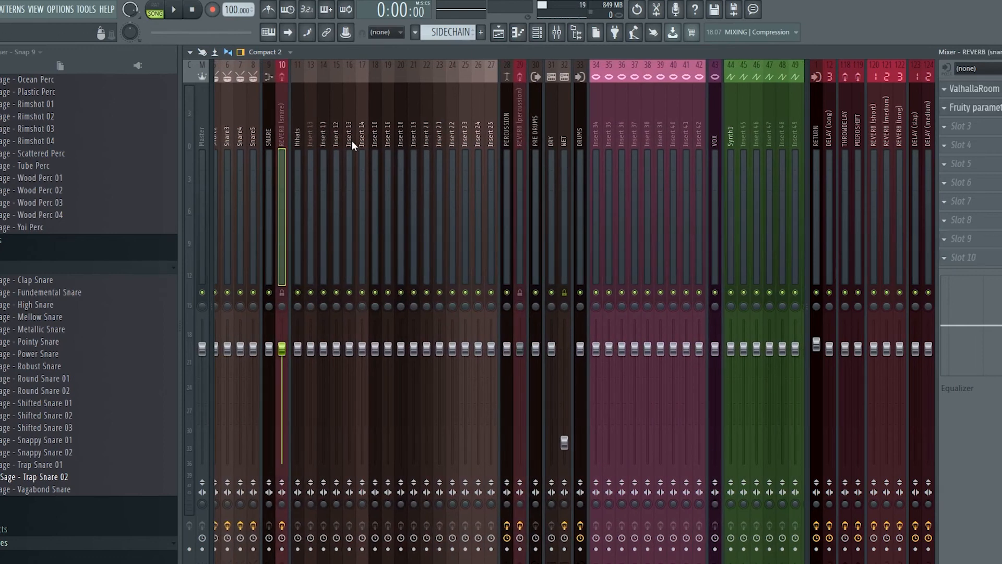
scroll(345, 143, "right", 4)
scroll(740, 121, "left", 4)
Inspect the Low cut equalizer and the SIDECHAIN effect on the RETURN mixer track.
left_click(827, 99)
left_click(818, 100)
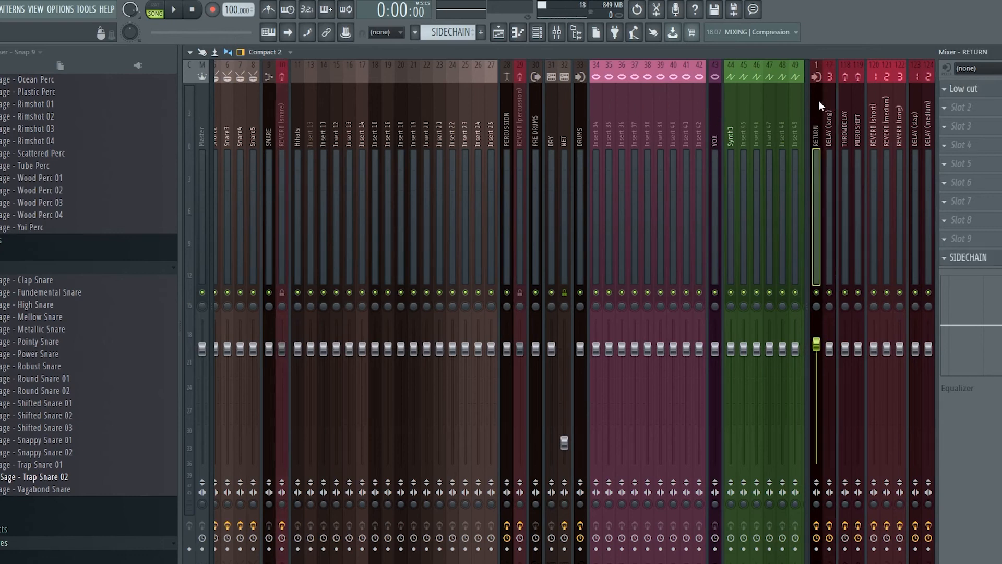
left_click(976, 89)
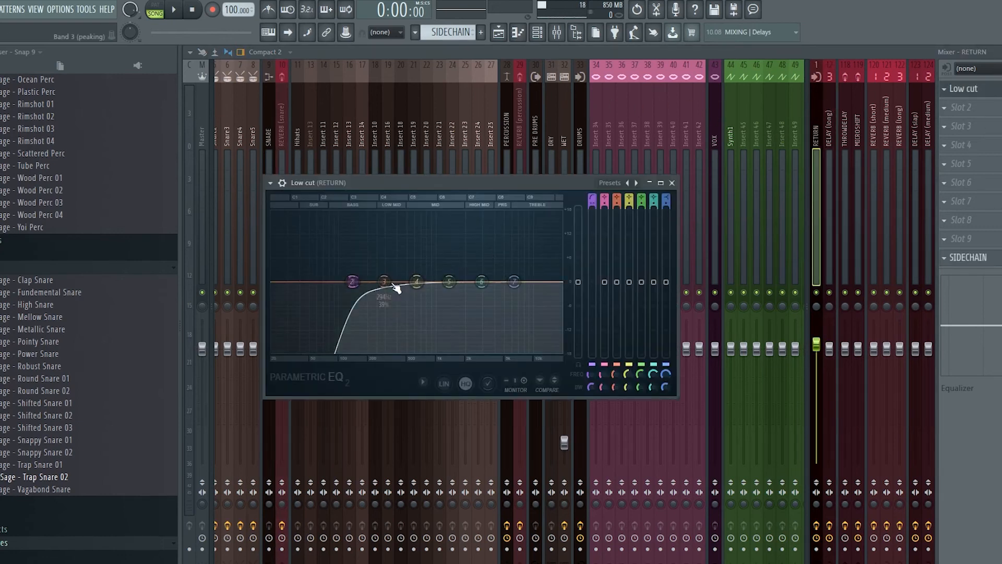
left_click(993, 261)
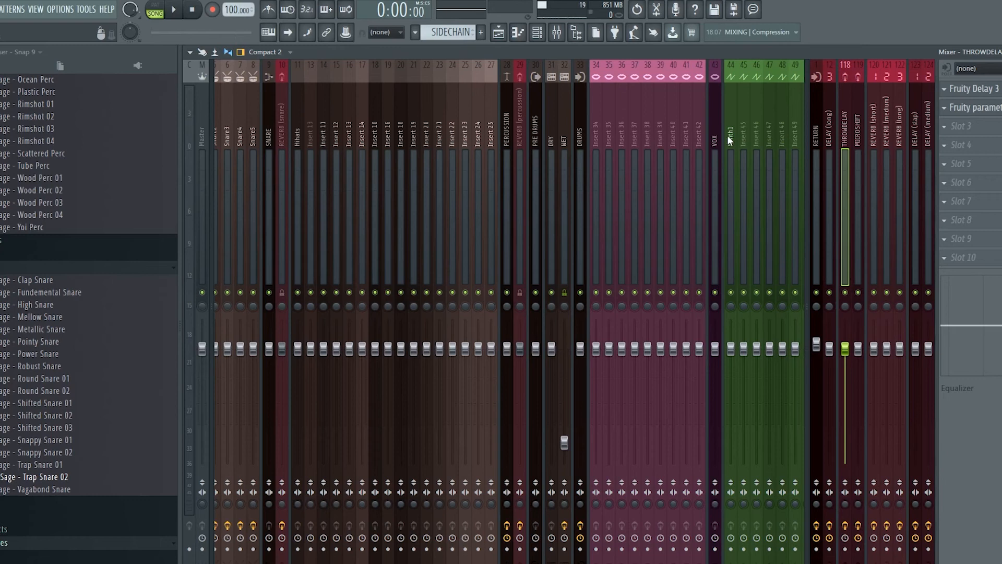
Create an automation clip for the vocal mixer track's send level to THROWDELAY and play the vocal.
scroll(731, 132, "right", 3)
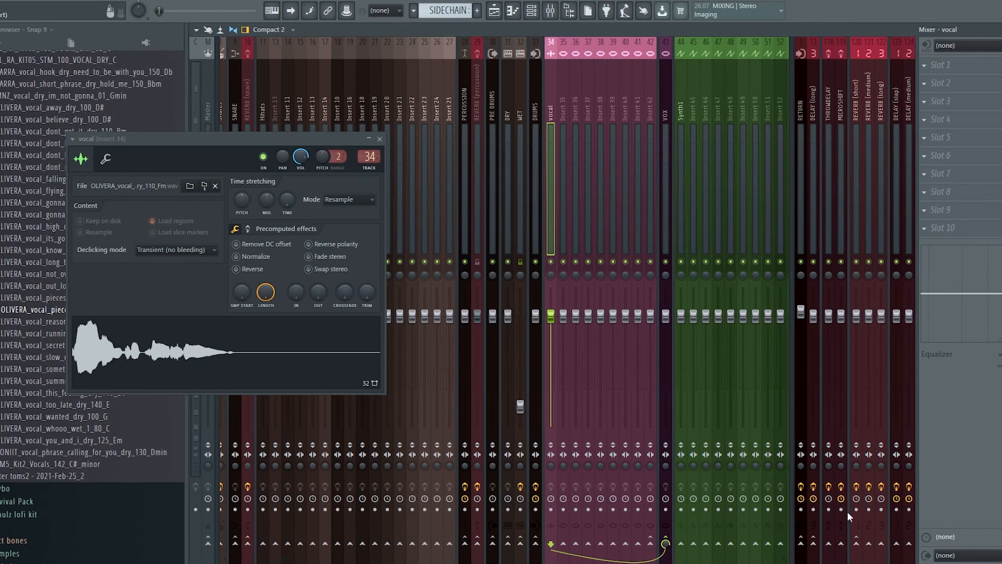
right_click(828, 545)
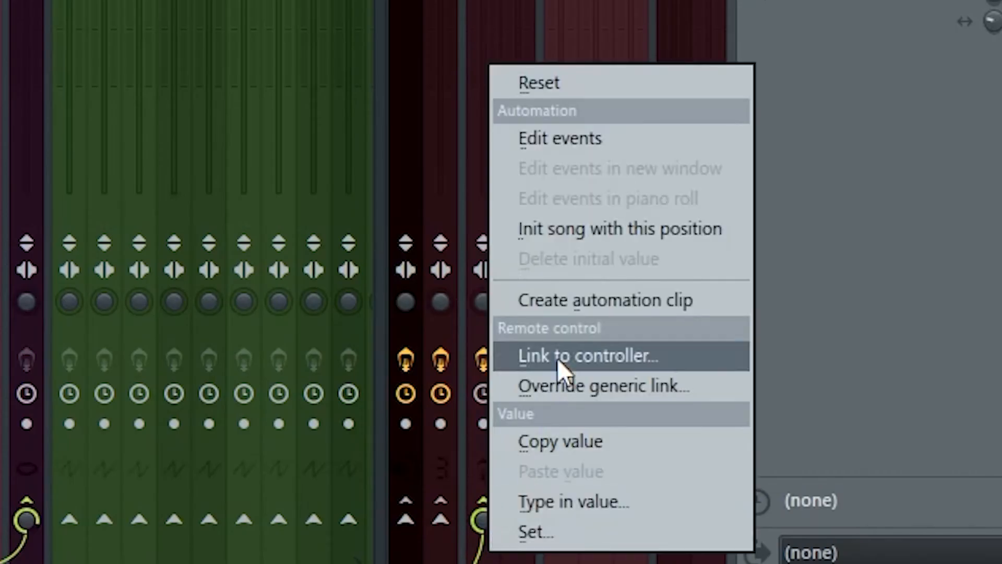
left_click(559, 296)
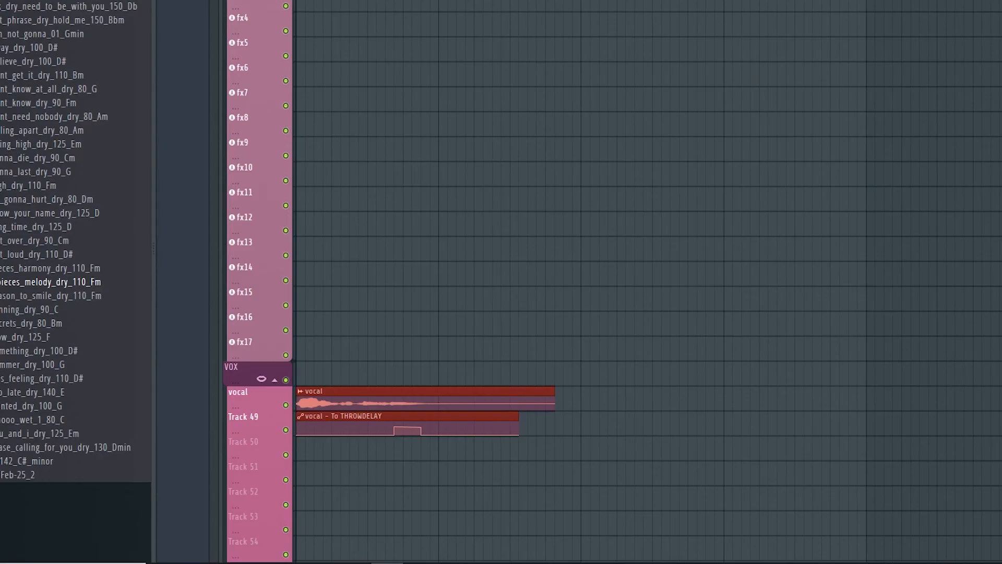
key("space")
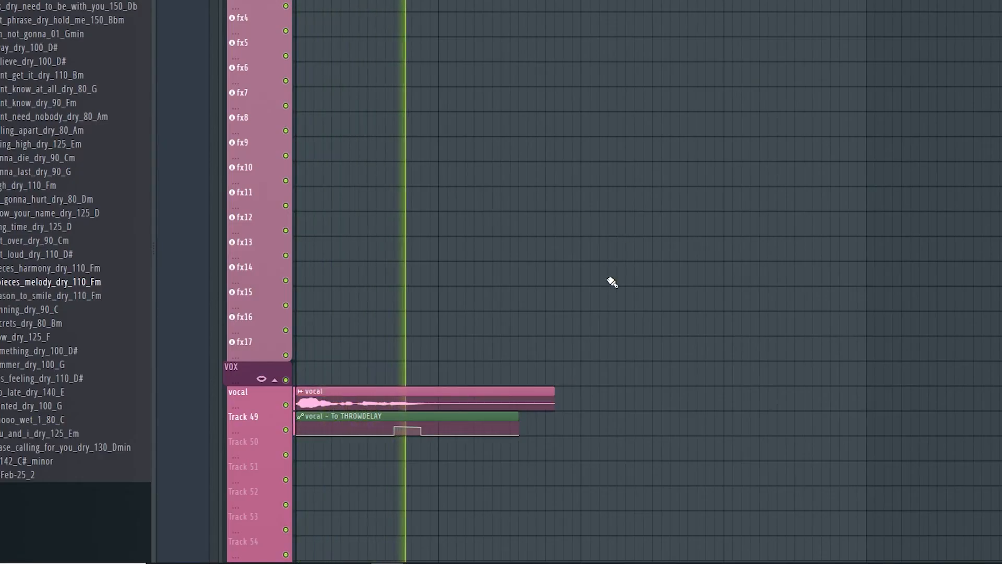
Play the vocal with the MicroShift plug-in open on the MICROSHIFT mixer track, and select the REVERB (short) track.
scroll(390, 381, "up", 3)
scroll(394, 384, "up", 3)
left_click_drag(700, 316, 713, 159)
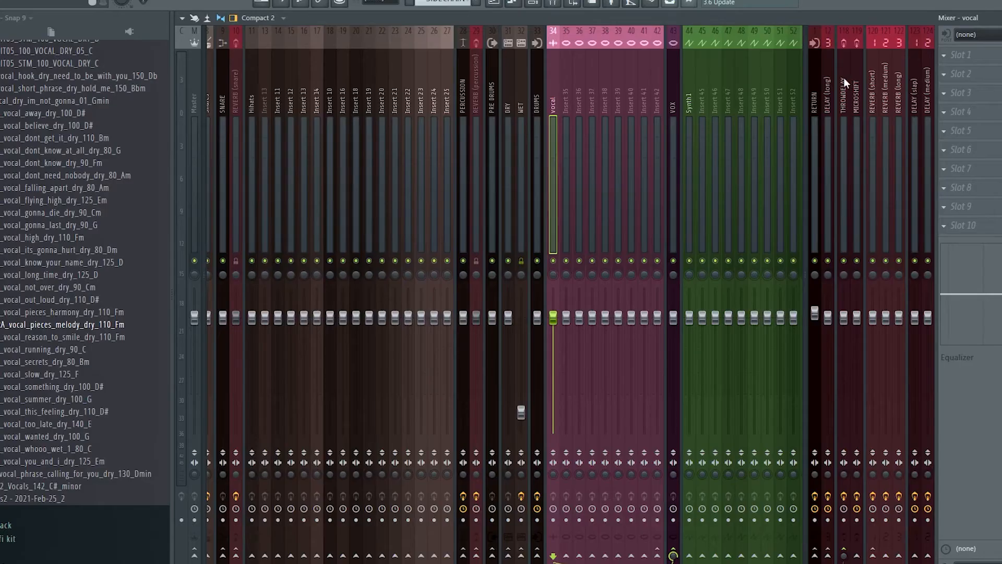
left_click(845, 83)
left_click(988, 80)
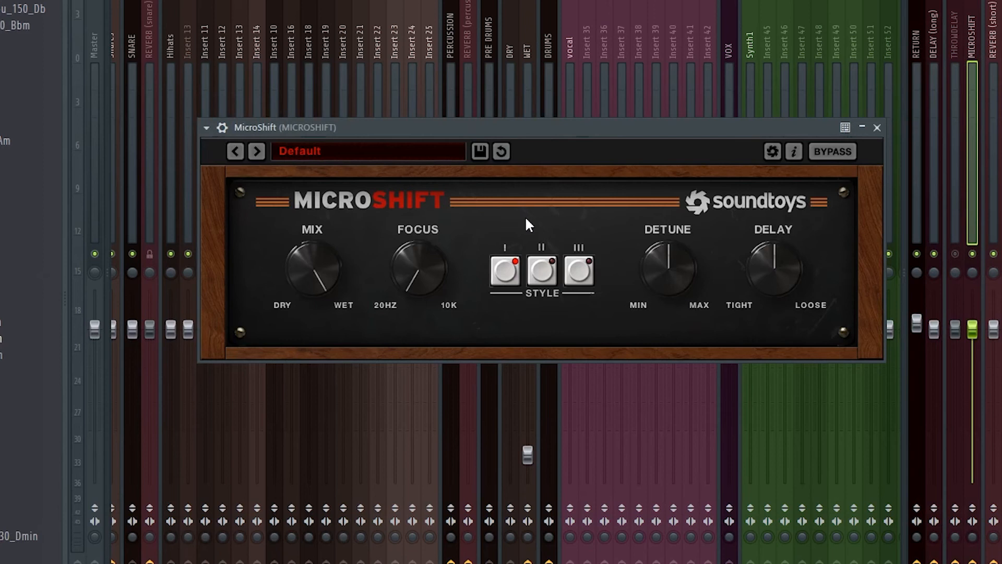
key("space")
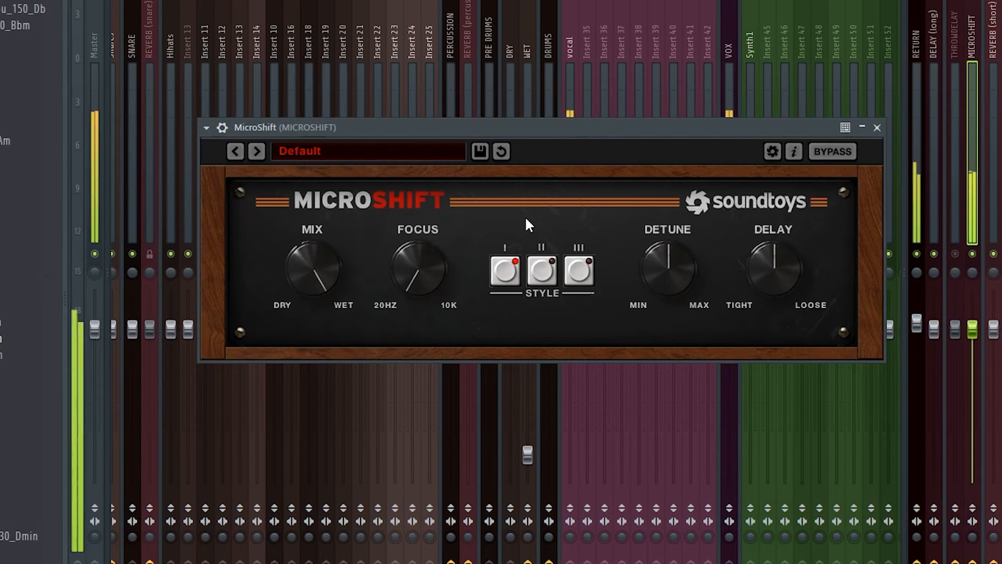
left_click_drag(745, 131, 703, 146)
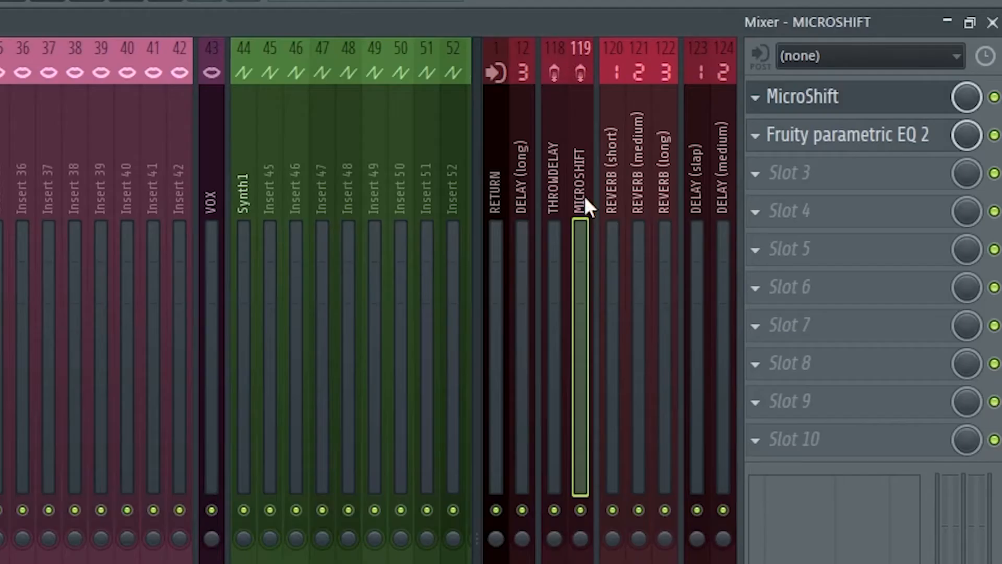
left_click(631, 160)
left_click(619, 163)
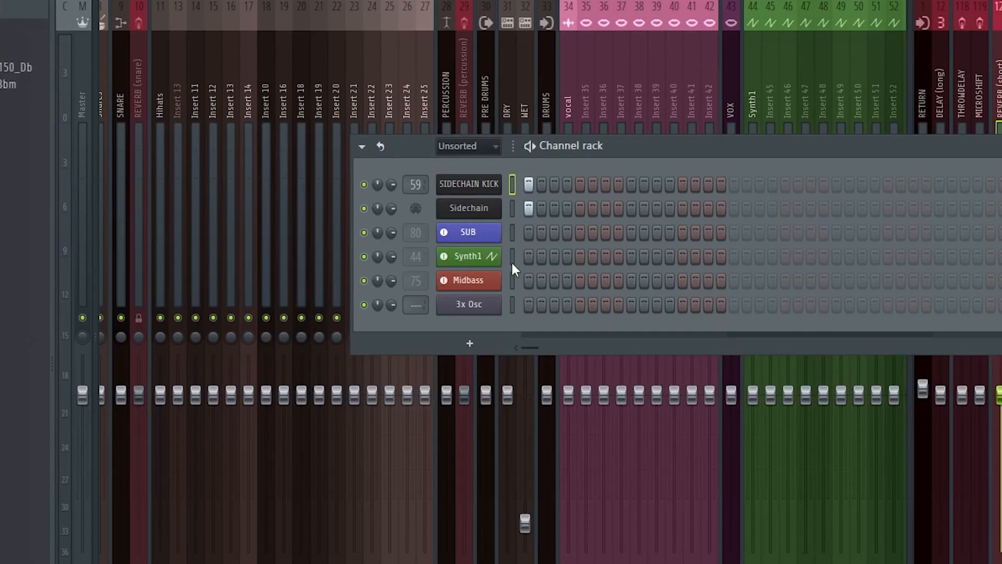
Try a different volume on the Midbass channel in the channel rack and reset it to the default.
left_click(512, 261)
left_click(512, 280)
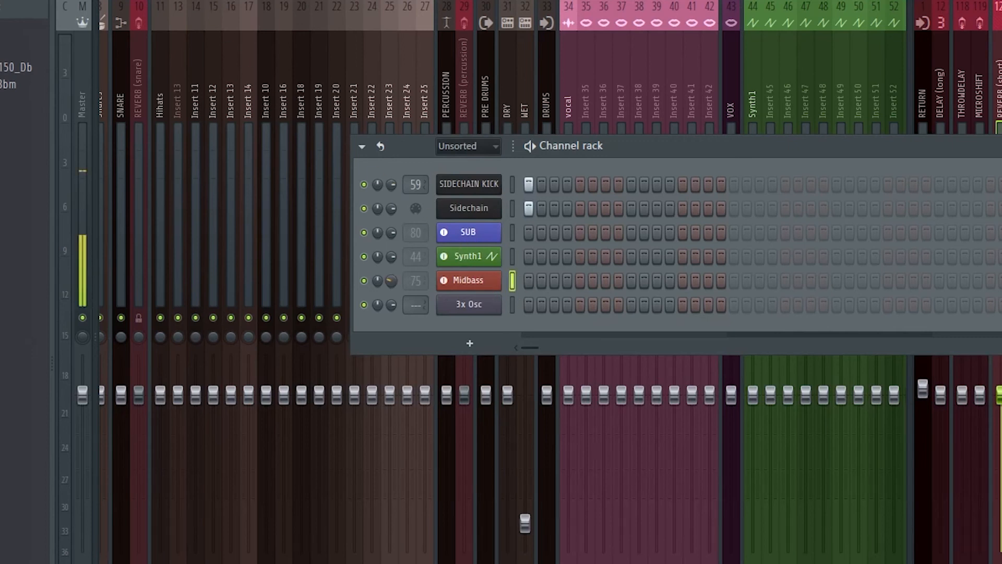
left_click_drag(390, 283, 390, 253)
right_click(390, 283)
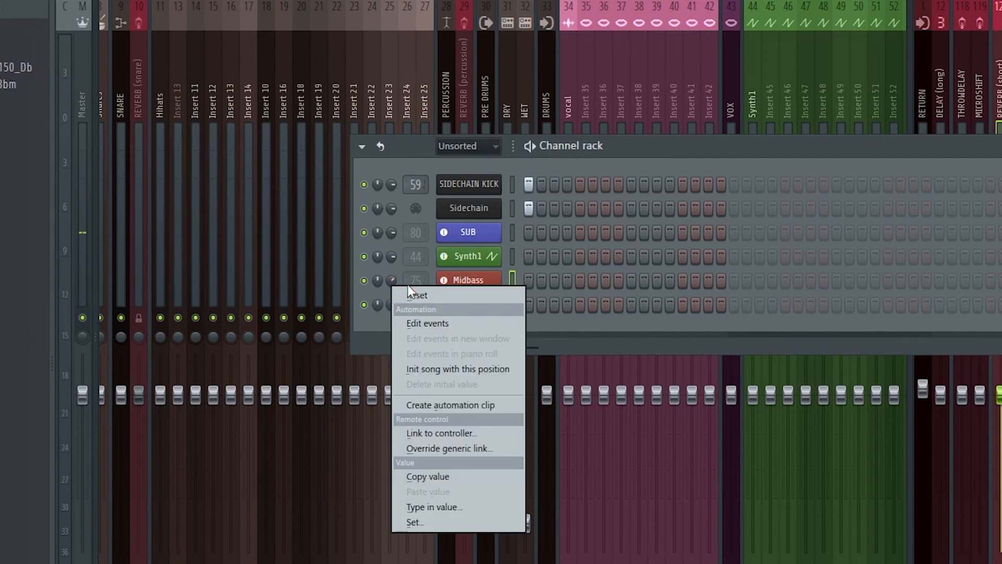
left_click(412, 290)
left_click(472, 263)
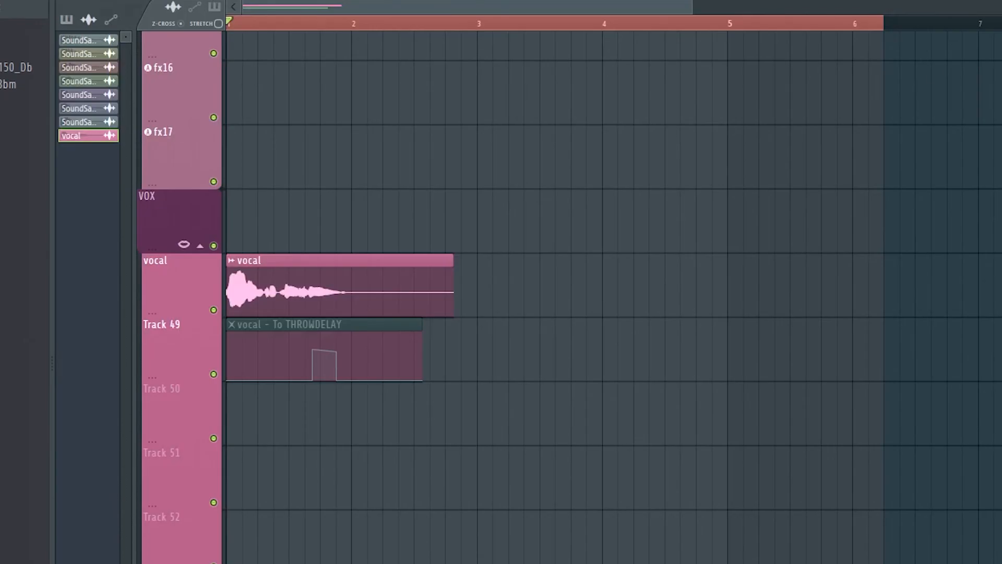
Collapse the DRUMS, FX and VOX track groups in the playlist.
scroll(593, 518, "up", 6)
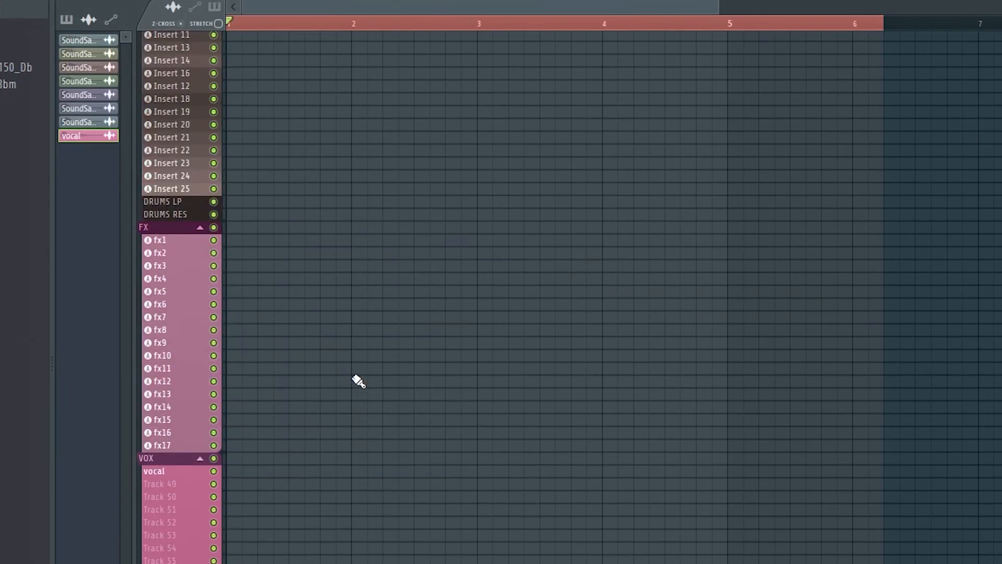
scroll(354, 388, "up", 5)
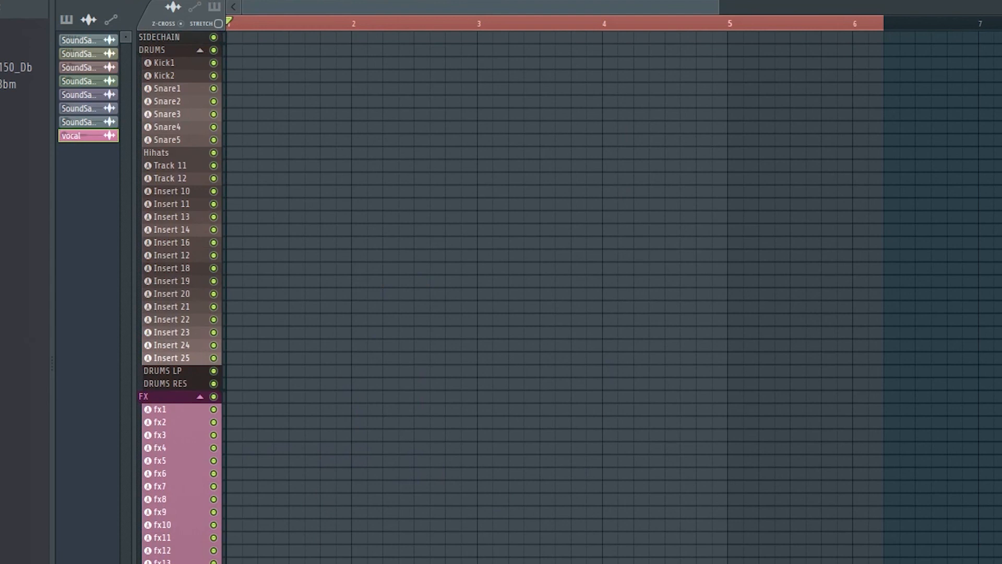
left_click(200, 50)
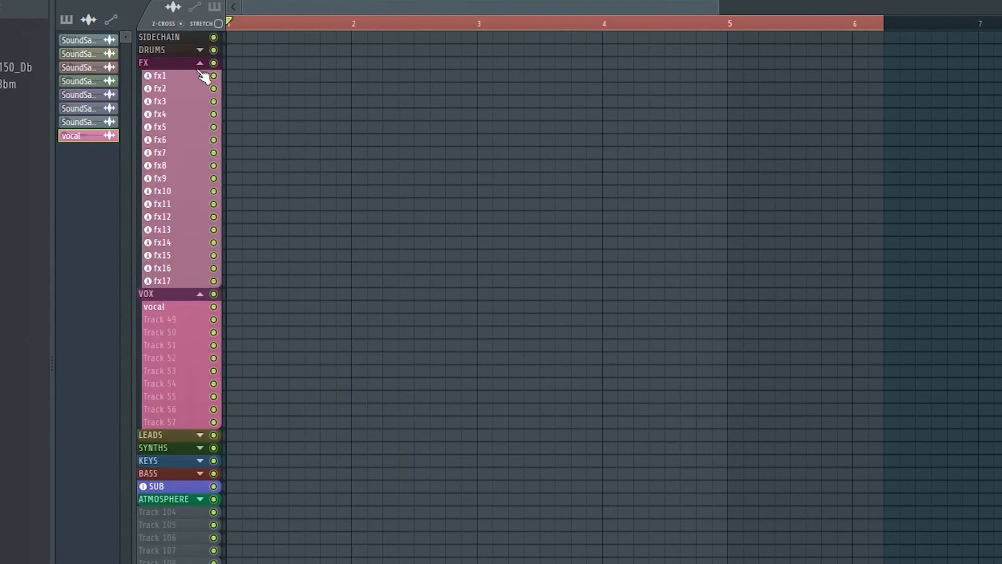
left_click(200, 63)
left_click(201, 77)
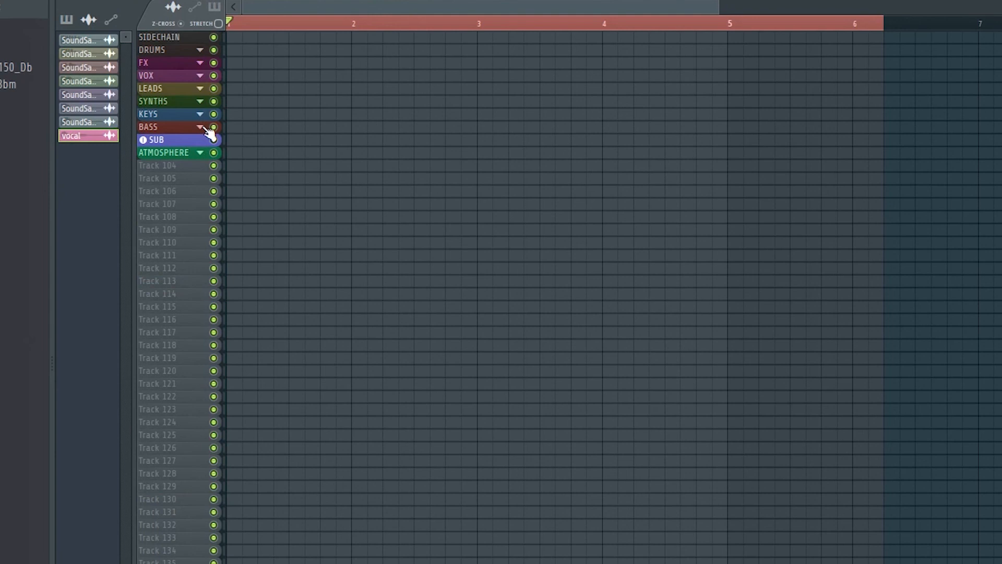
Expand the DRUMS and FX track groups in the playlist to show their tracks.
key("F9")
key("F9")
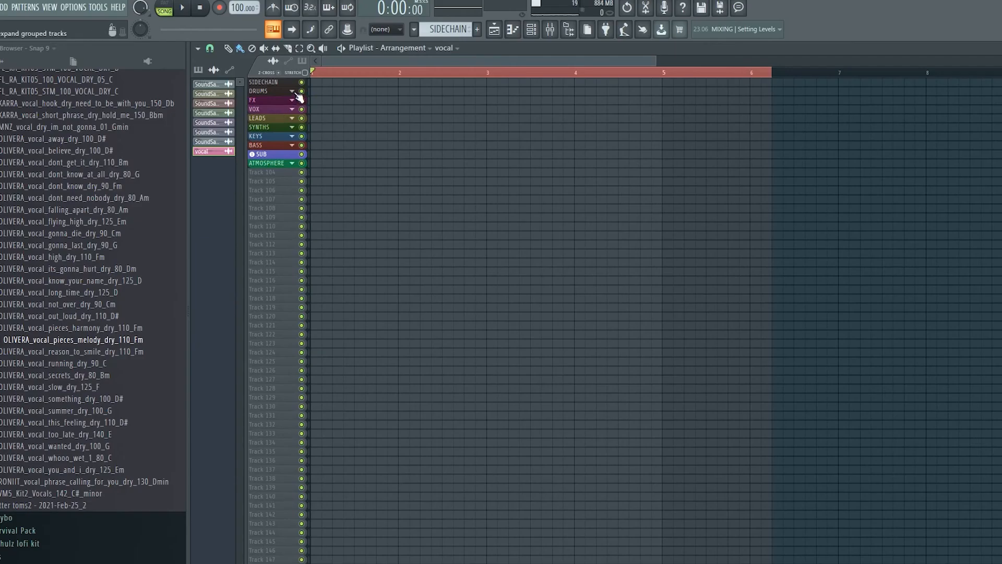
left_click(200, 50)
scroll(313, 125, "up", 5)
scroll(391, 397, "down", 4)
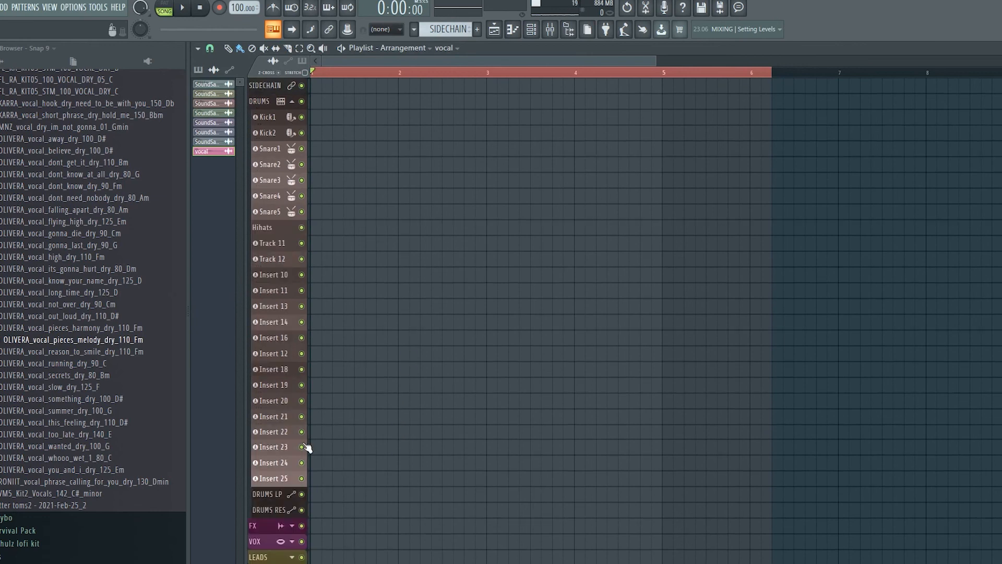
left_click(292, 478)
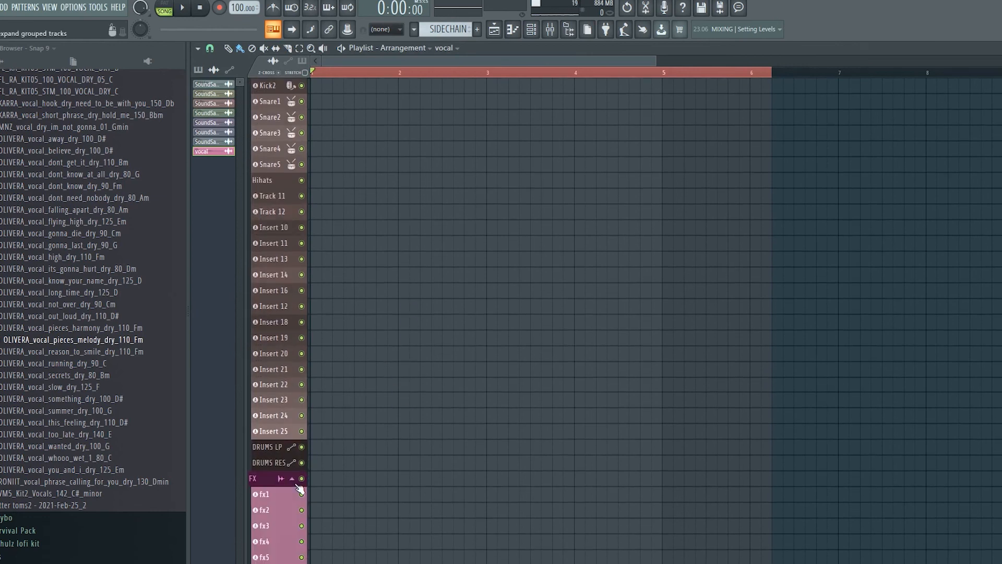
scroll(398, 420, "down", 2)
scroll(385, 416, "down", 5)
Expand the VOX, LEADS, SYNTHS and KEYS track groups in the playlist.
left_click(293, 407)
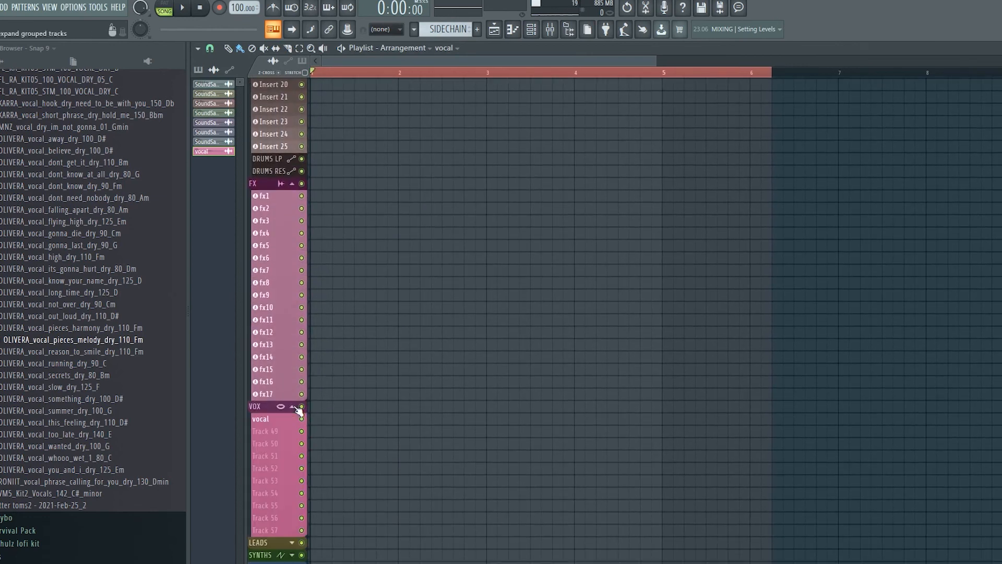
scroll(349, 421, "down", 2)
left_click(291, 468)
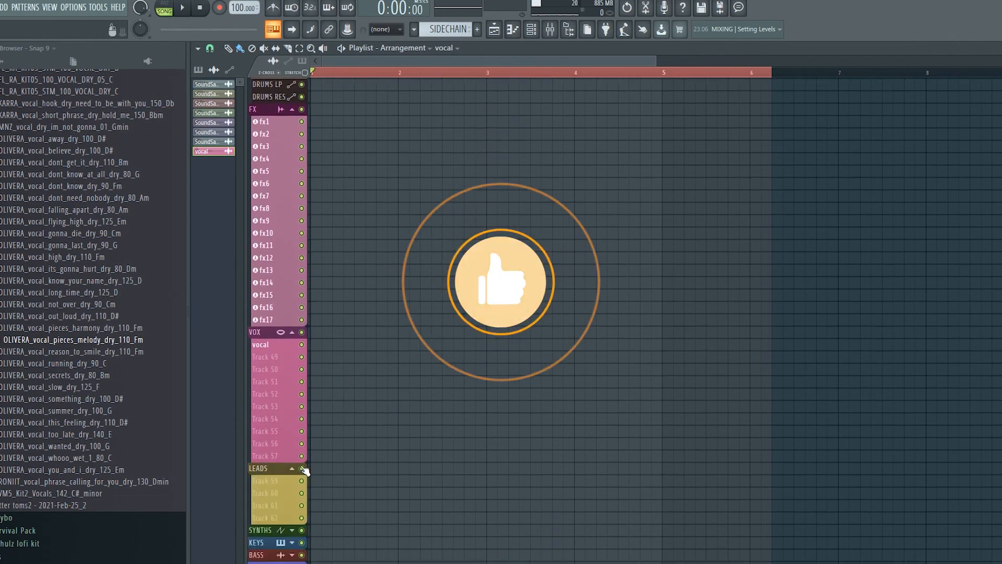
scroll(296, 450, "down", 3)
left_click(292, 456)
scroll(470, 421, "down", 7)
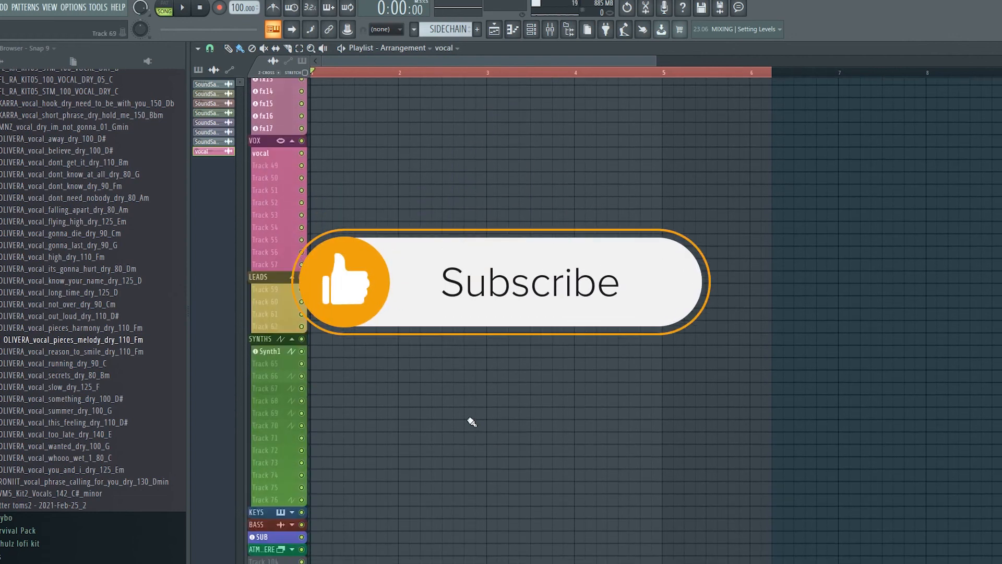
left_click(293, 431)
scroll(421, 486, "down", 7)
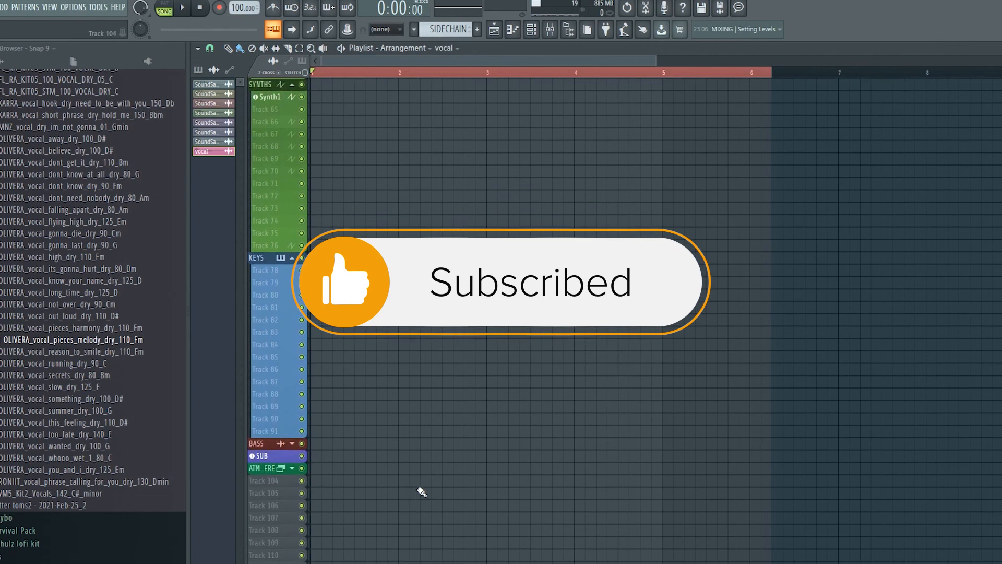